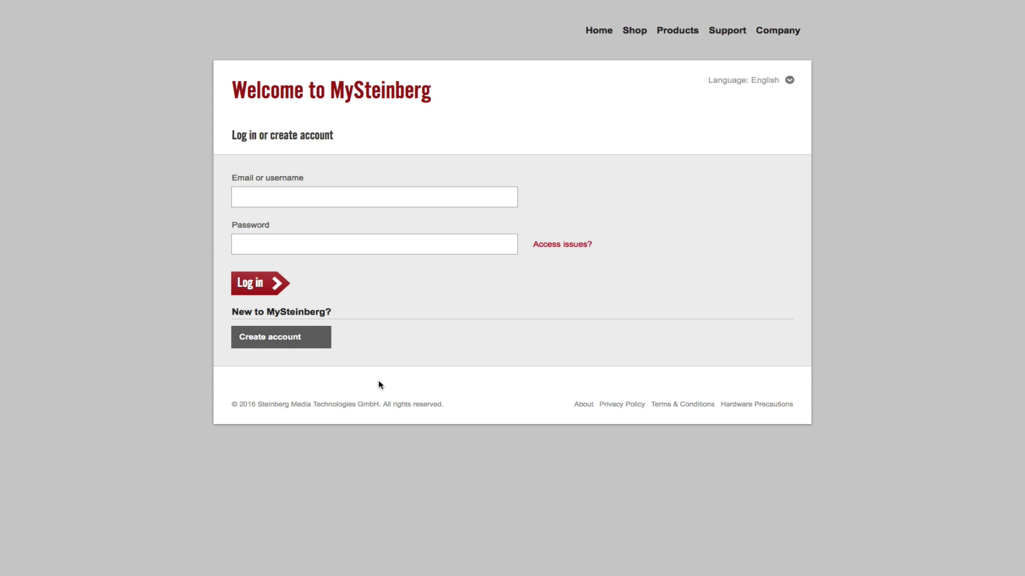
Step: Sign in to MySteinberg and view the Register eLicenser / software access-code form
left_click(269, 344)
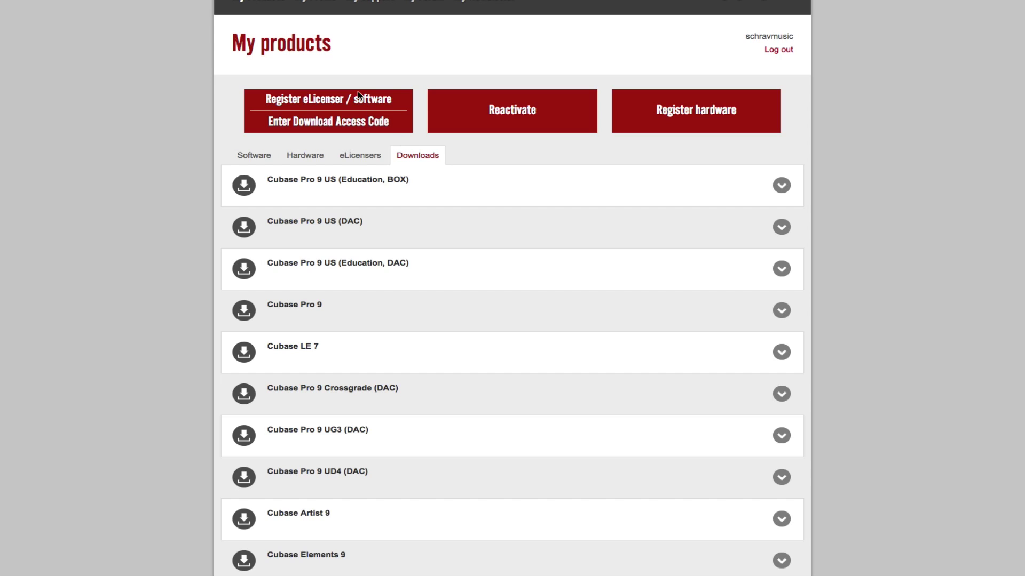
left_click(357, 99)
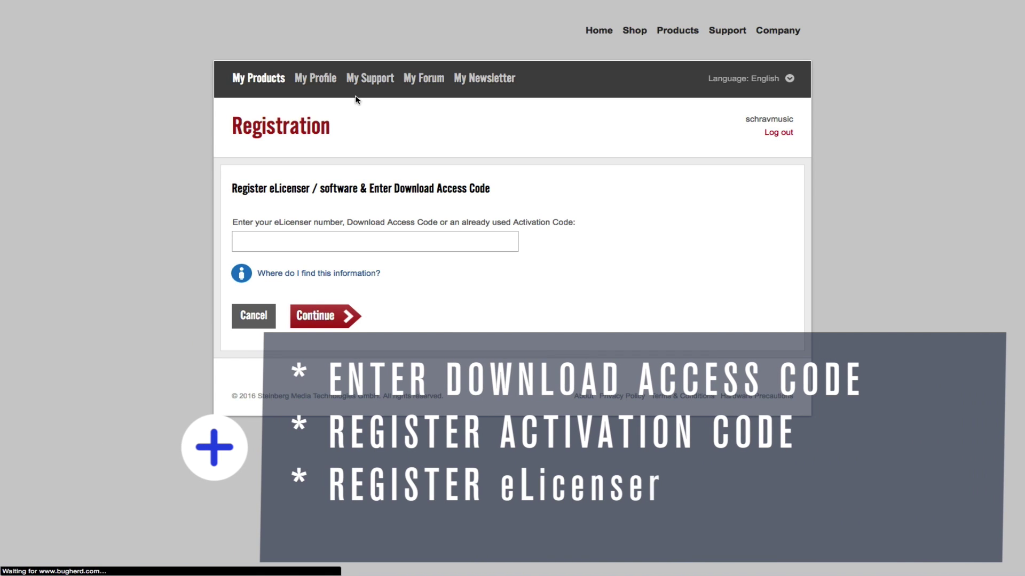
left_click(329, 246)
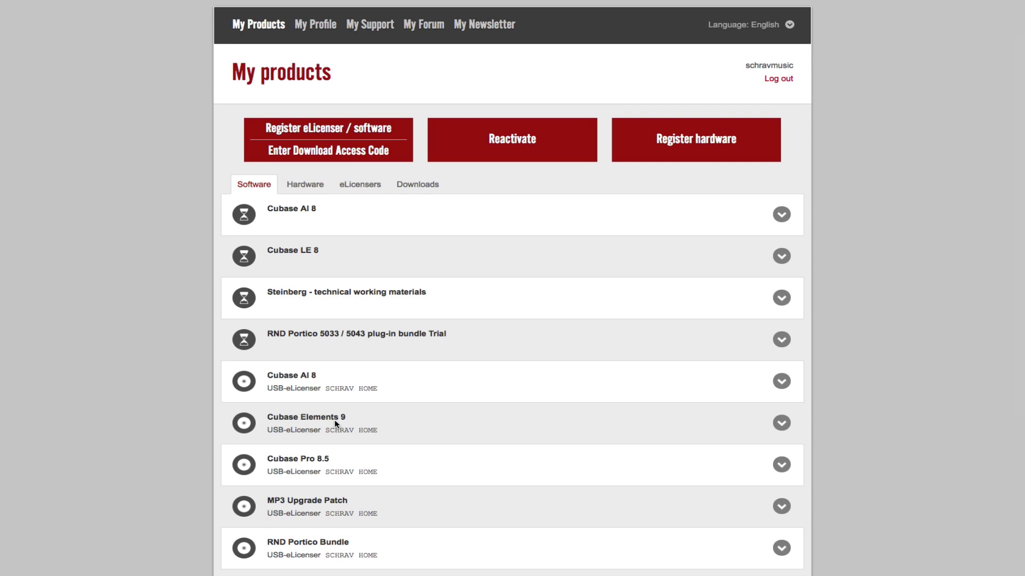
Step: Expand Cubase Elements 9 under Downloads to show its Windows (5 GB) and Mac OS (5.1 GB) installers
left_click(410, 184)
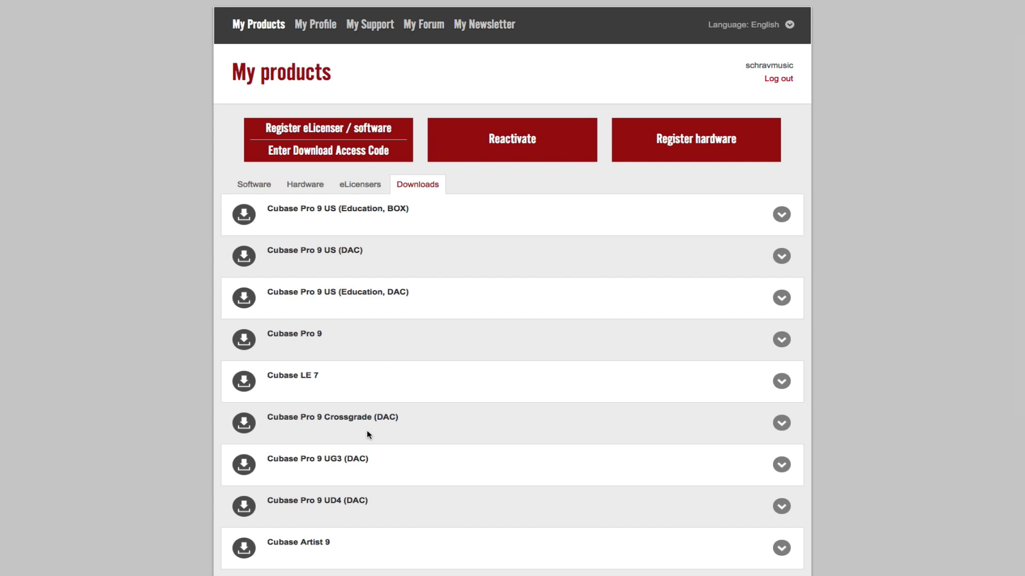
scroll(367, 432, "down", 5)
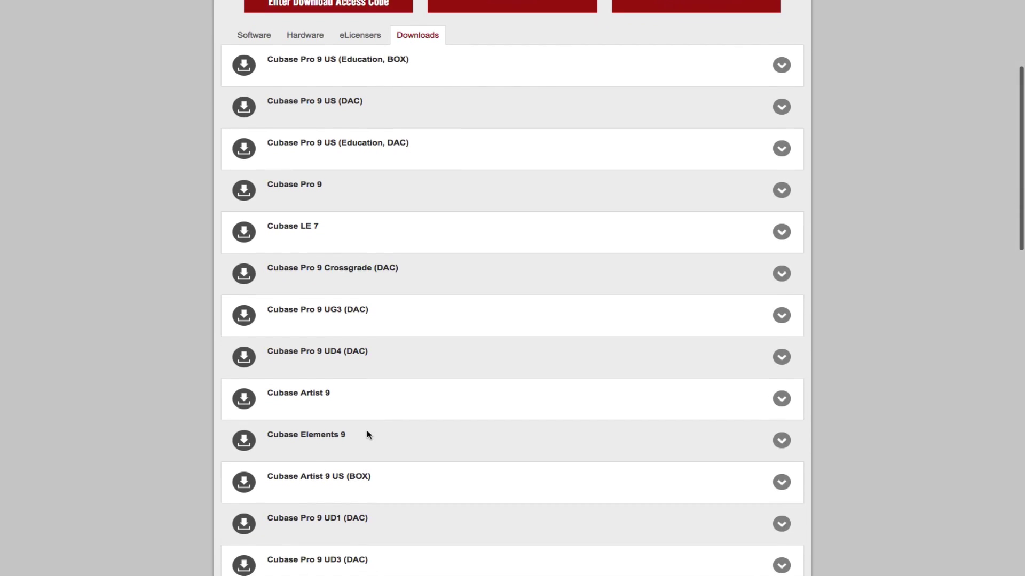
left_click(606, 426)
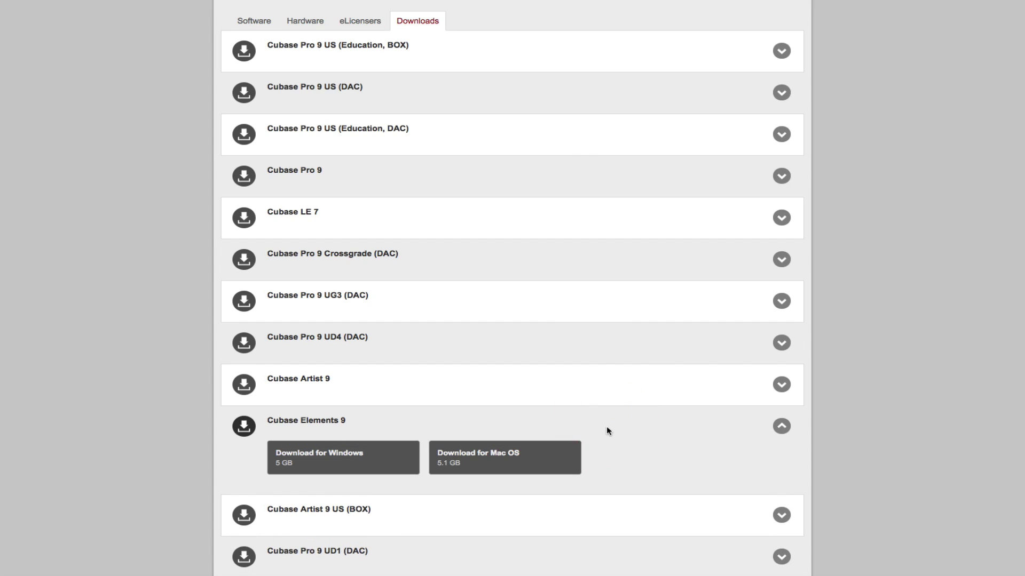
scroll(606, 426, "down", 2)
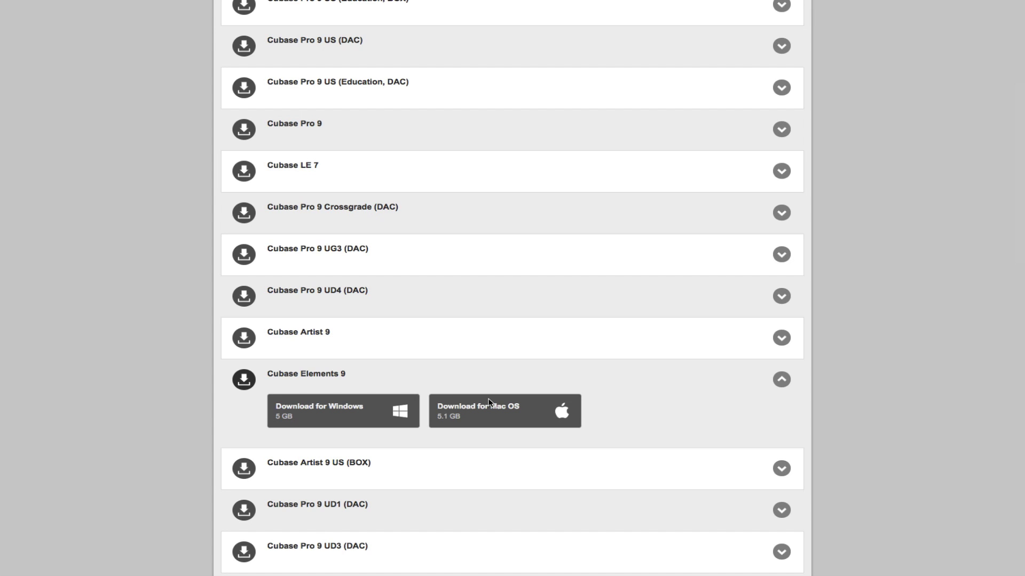
scroll(488, 401, "up", 2)
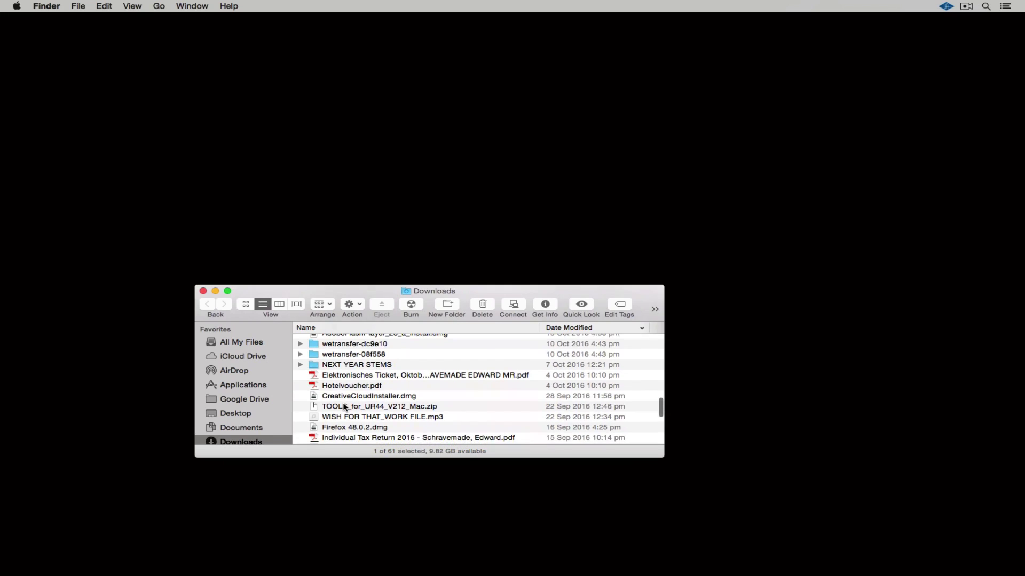
scroll(344, 407, "down", 3)
scroll(344, 407, "up", 6)
Step: Open Cubase_LE_AI_Elements_9_Installer_mac.dmg and allow the Steinberg Installation Updater to run
left_click(357, 404)
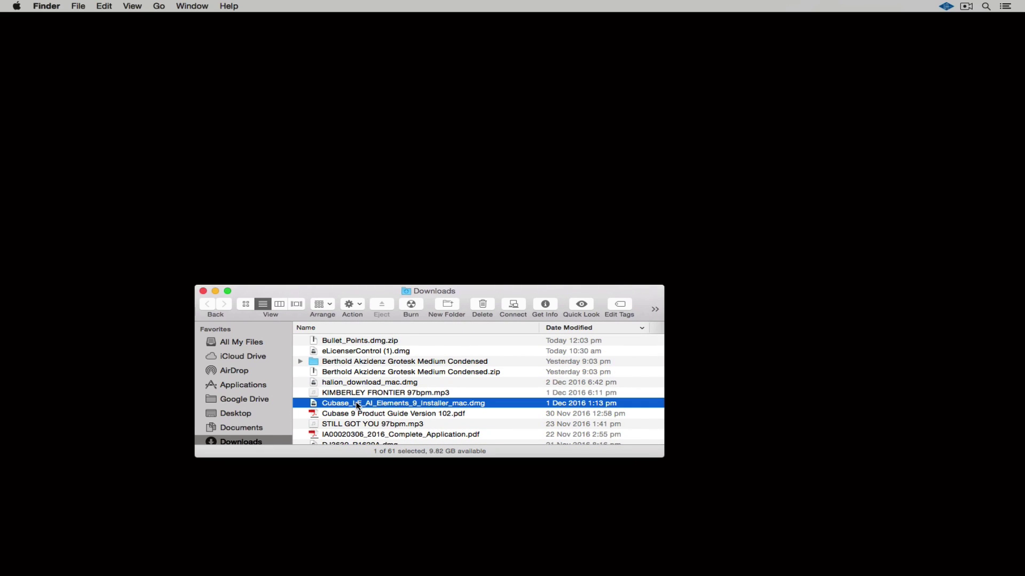
double_click(358, 404)
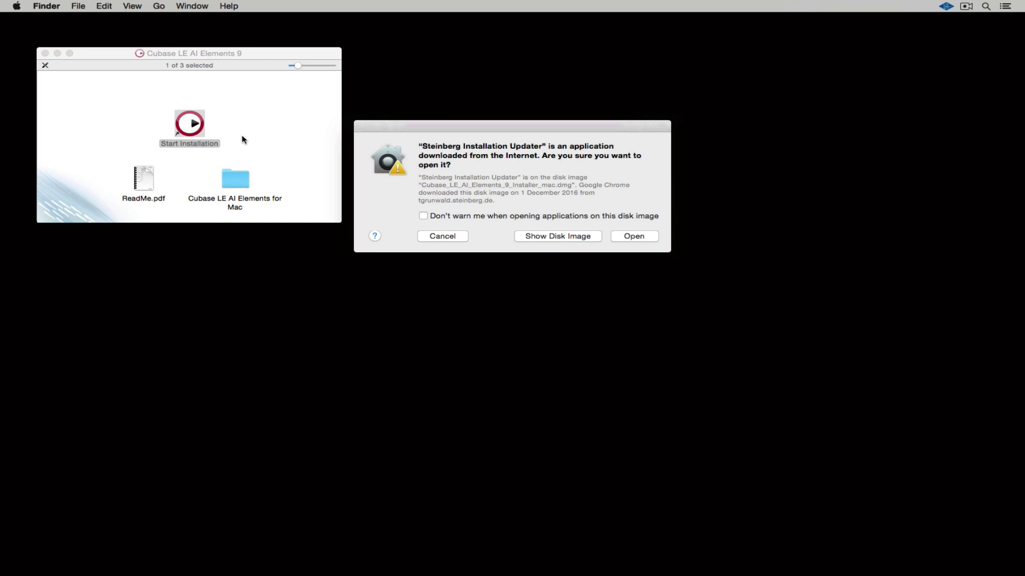
left_click(632, 235)
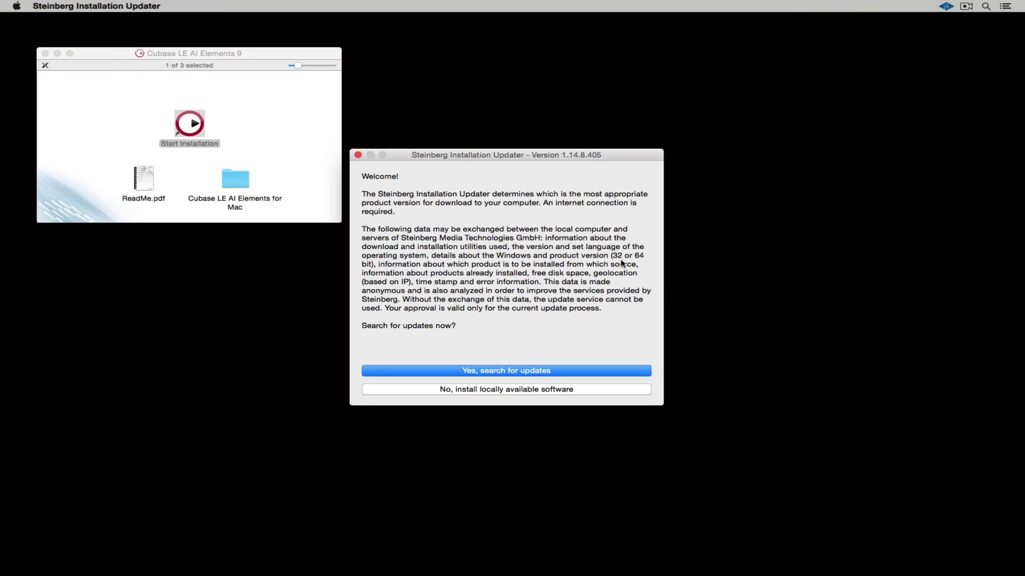
Step: Choose to install the locally available software without updates and continue past the compatibility check
left_click(522, 391)
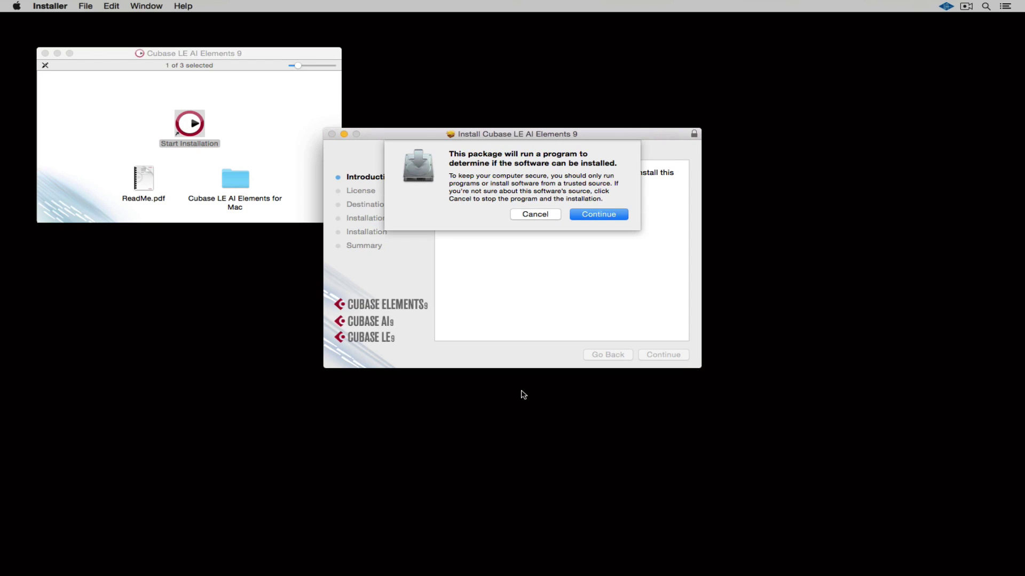
left_click(601, 216)
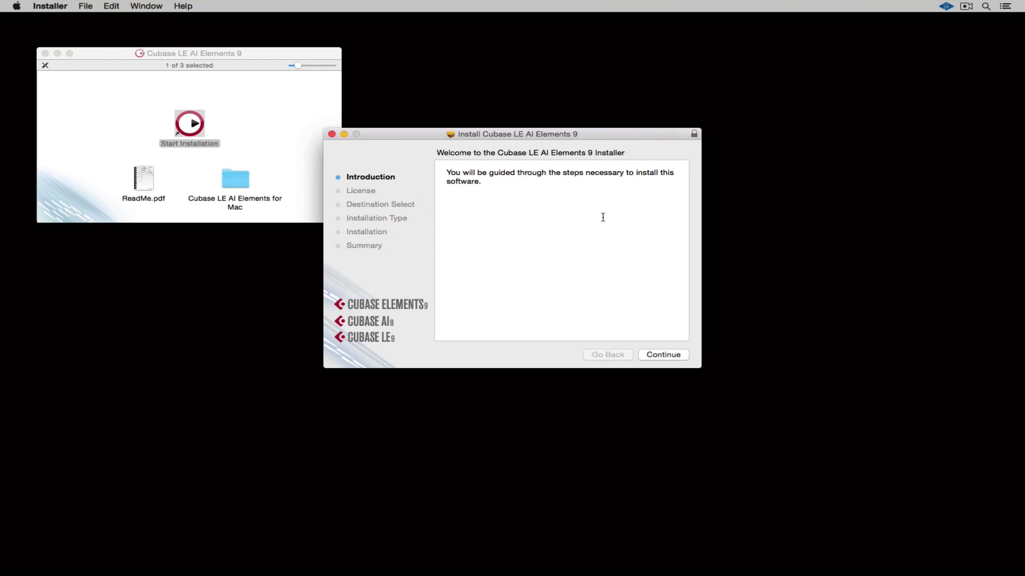
left_click(664, 356)
Step: Accept the software license agreement and install the selected packages
scroll(636, 281, "down", 20)
scroll(636, 281, "down", 15)
left_click(657, 354)
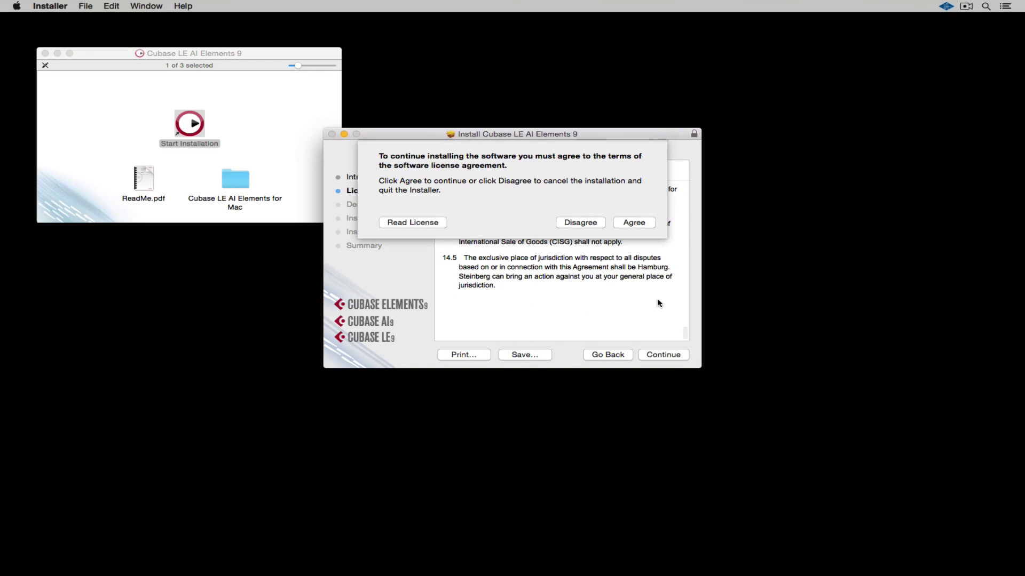
left_click(634, 222)
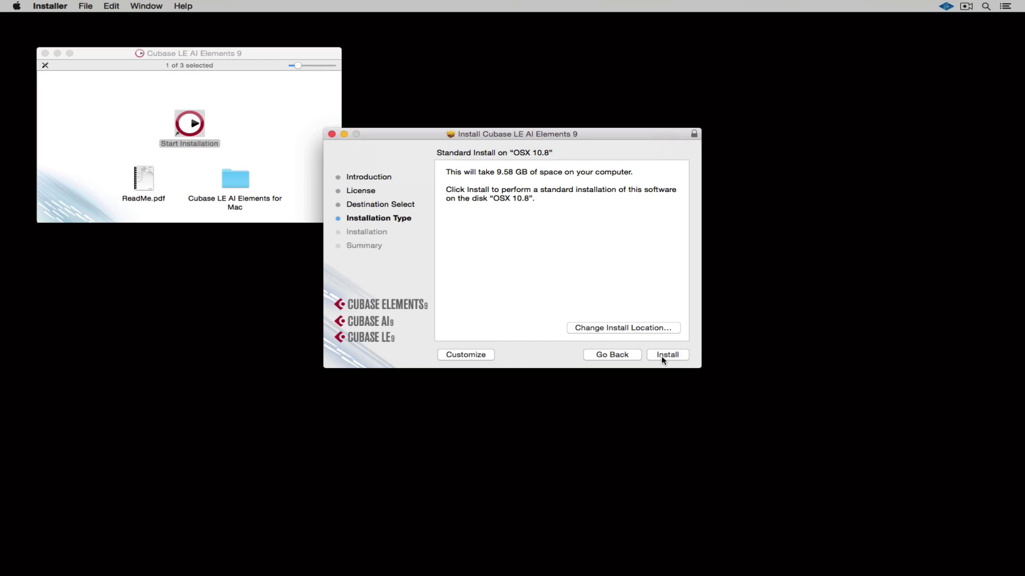
left_click(663, 356)
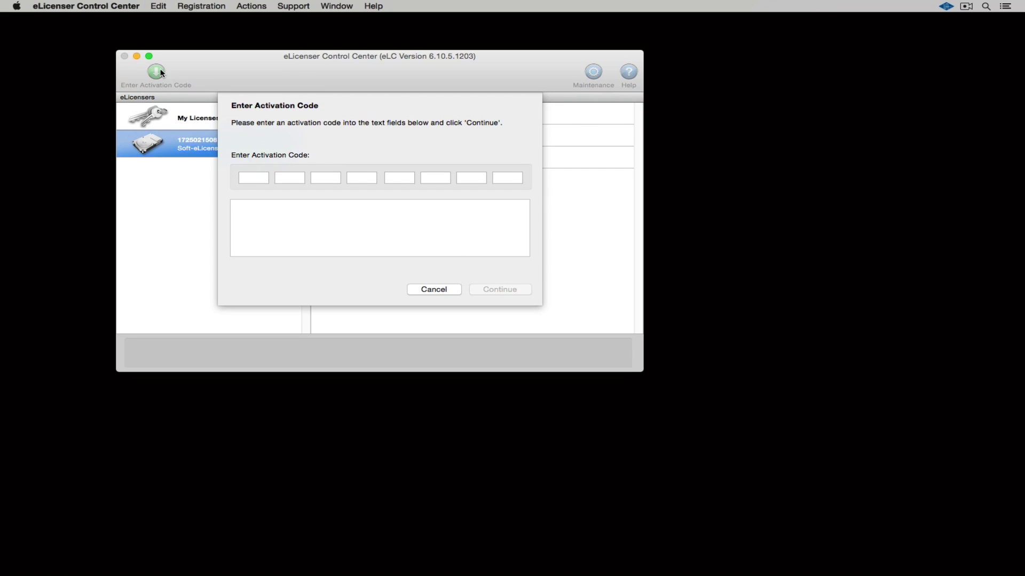
Step: Paste the Cubase Elements 9 activation code and download the license to the Soft-eLicenser
key("super+v")
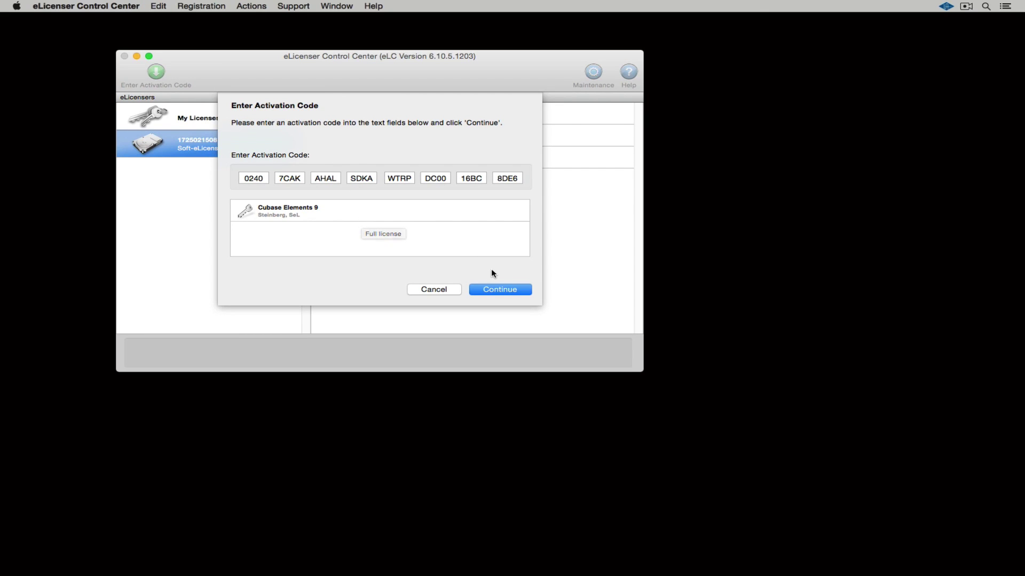
left_click(496, 286)
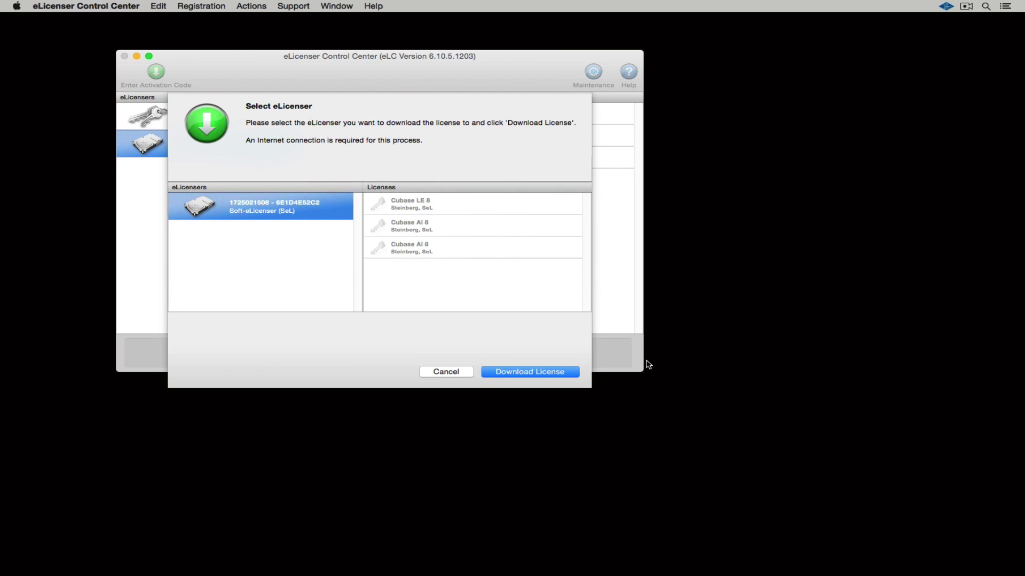
left_click(542, 373)
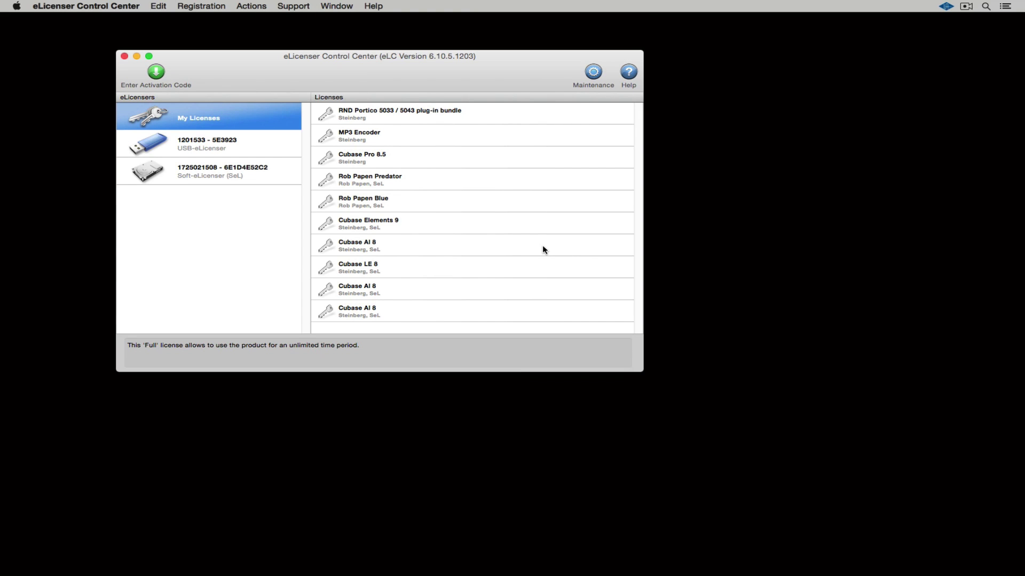
Step: Move the Cubase Elements 9 license onto the USB-eLicenser, then quit eLicenser Control Center
left_click(429, 224)
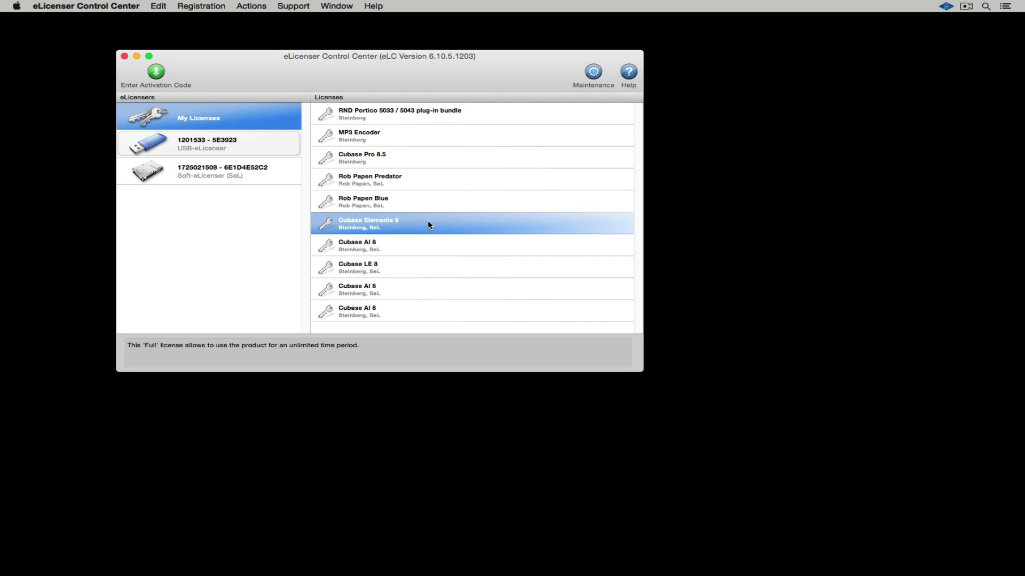
left_click_drag(428, 222, 452, 224)
key("super+q")
left_click(751, 558)
scroll(827, 184, "up", 6)
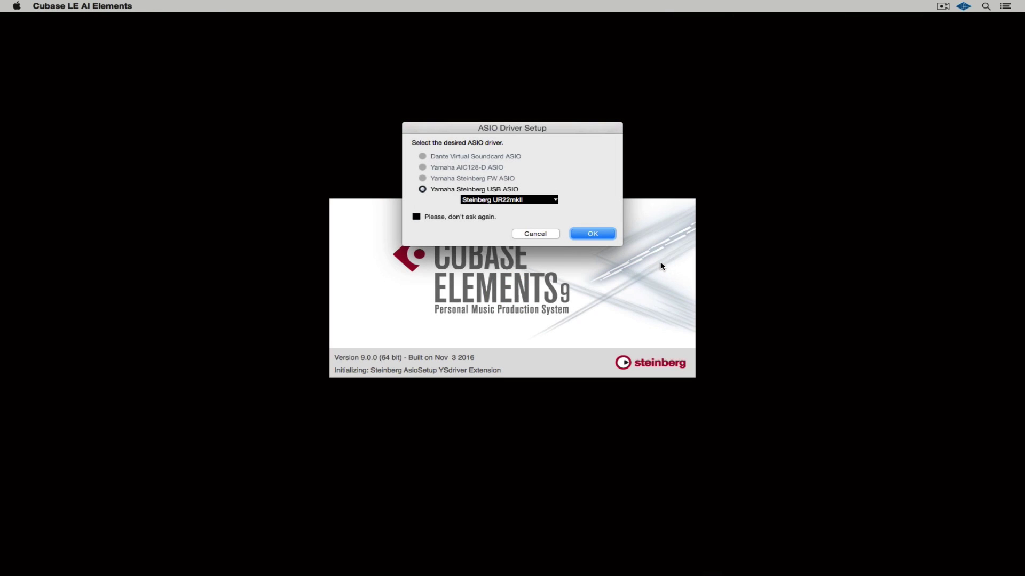
Step: Keep Steinberg UR22mkII as the ASIO driver device and confirm the driver setup
left_click(523, 202)
left_click(572, 199)
left_click(596, 235)
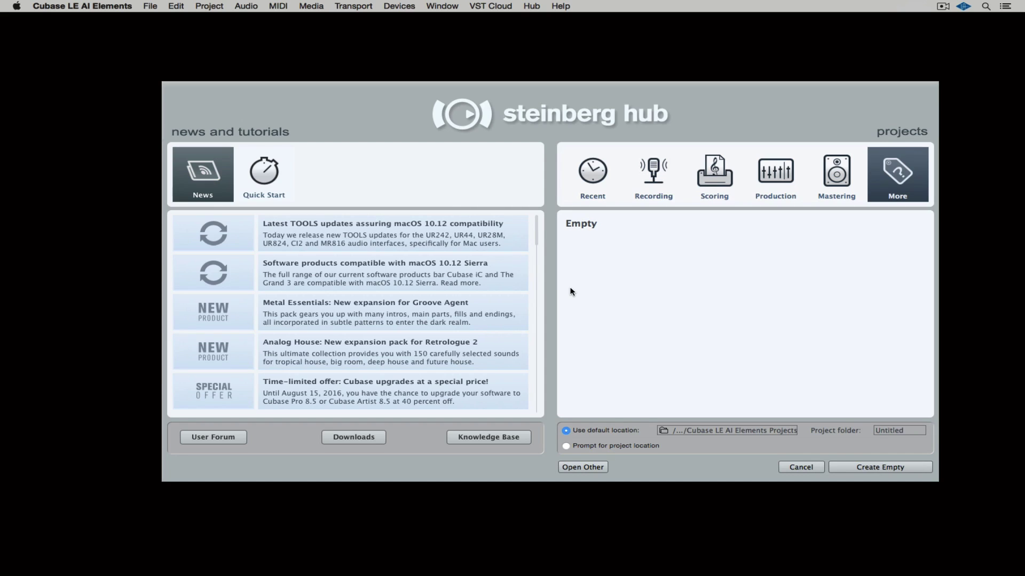
Step: List the five Quick Start video tutorials, Setup through Basic Mixing, in the Hub
left_click(269, 180)
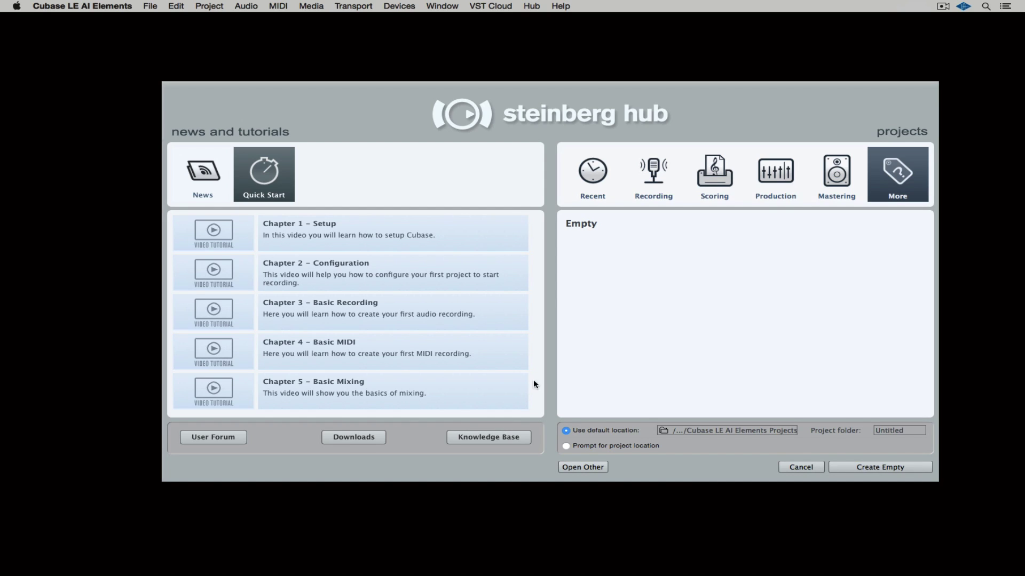
Step: Browse the Recording, Scoring, Production and Mastering project template categories
left_click(671, 186)
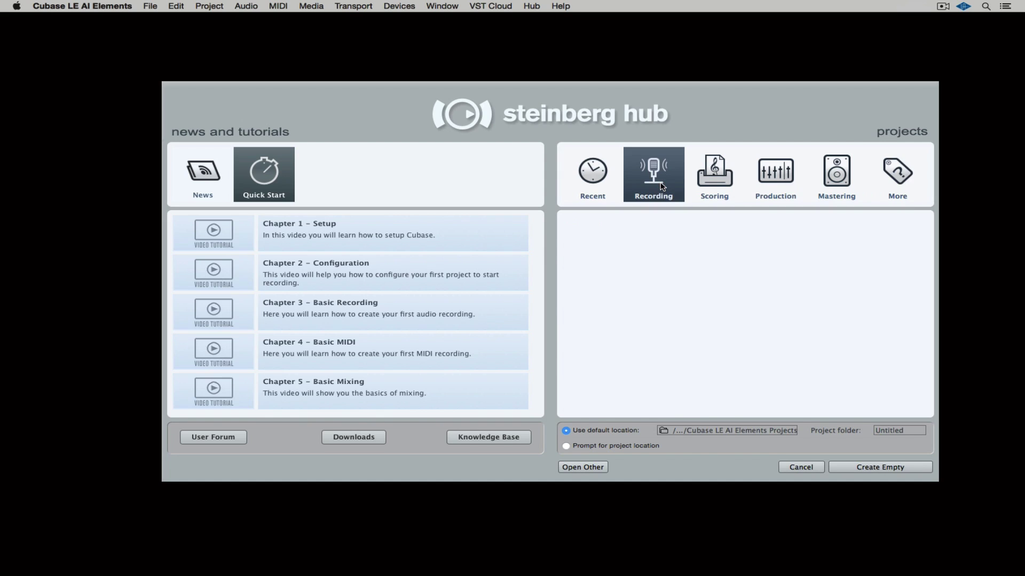
scroll(685, 367, "down", 5)
scroll(684, 367, "down", 15)
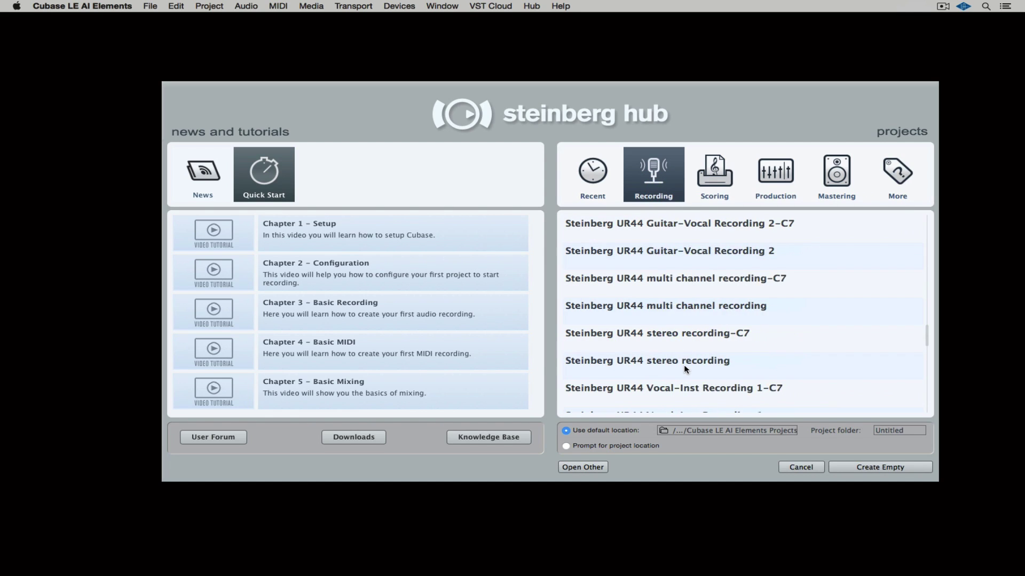
left_click(714, 181)
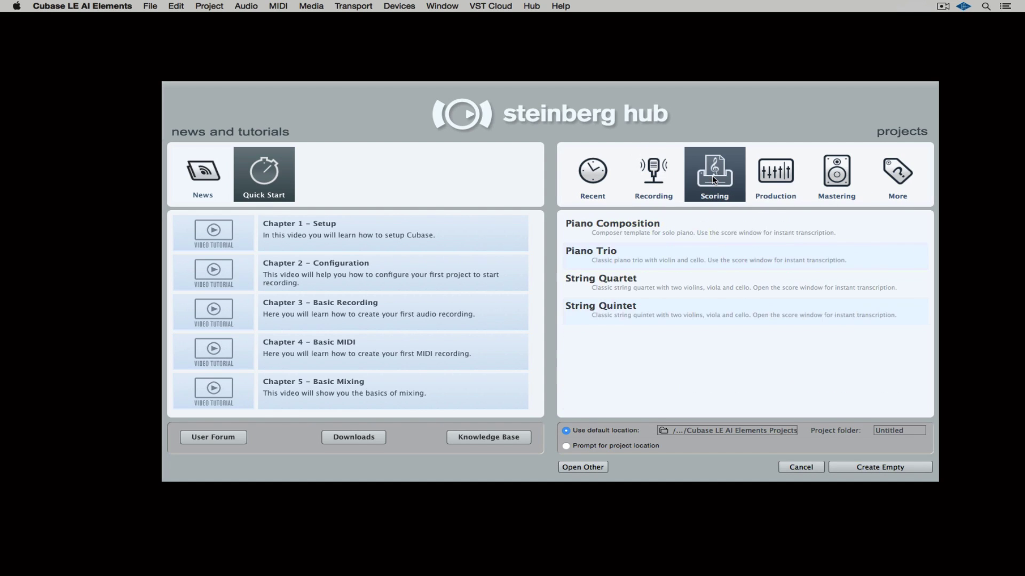
left_click(792, 188)
left_click(832, 188)
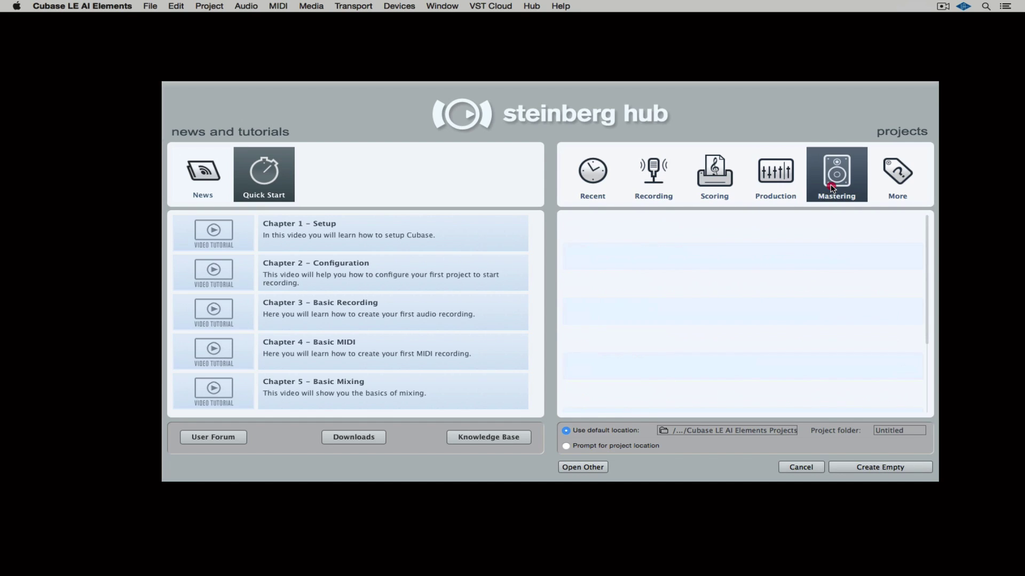
Step: Pick the Empty template under More with 'Prompt for project location' and create it
left_click(900, 185)
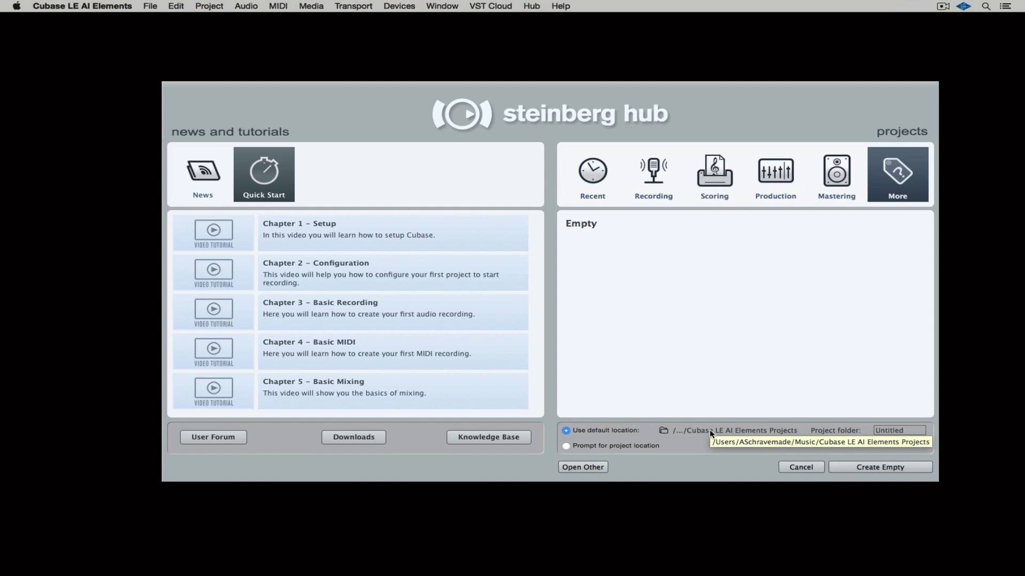
left_click(567, 447)
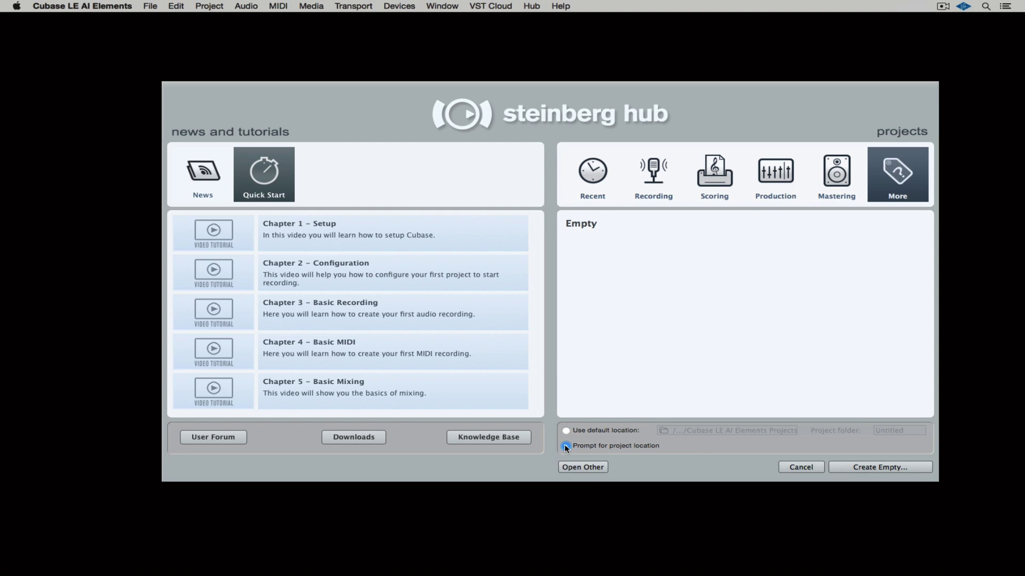
left_click(858, 472)
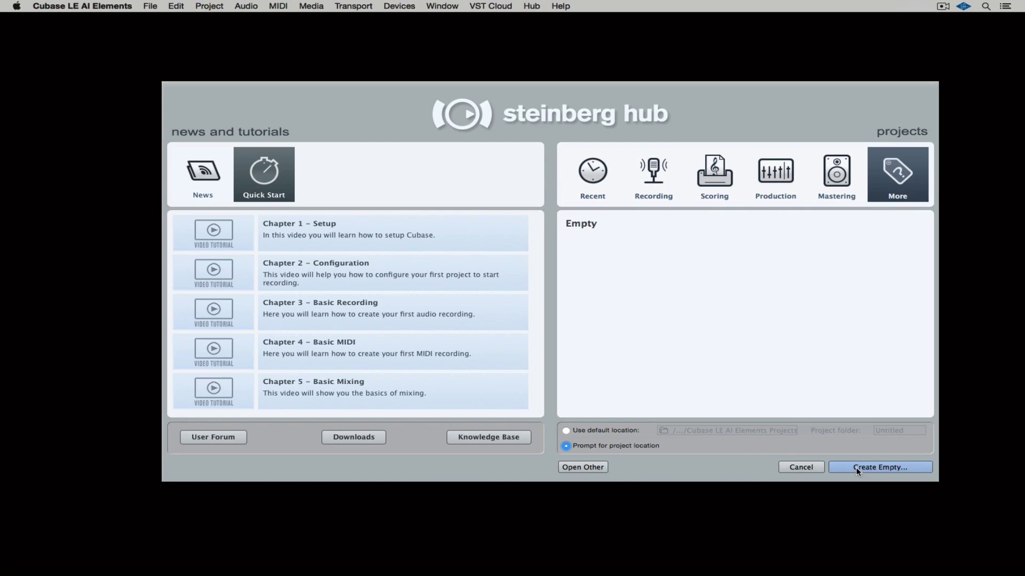
Step: Create the empty project in a new project folder named TEST
left_click(858, 472)
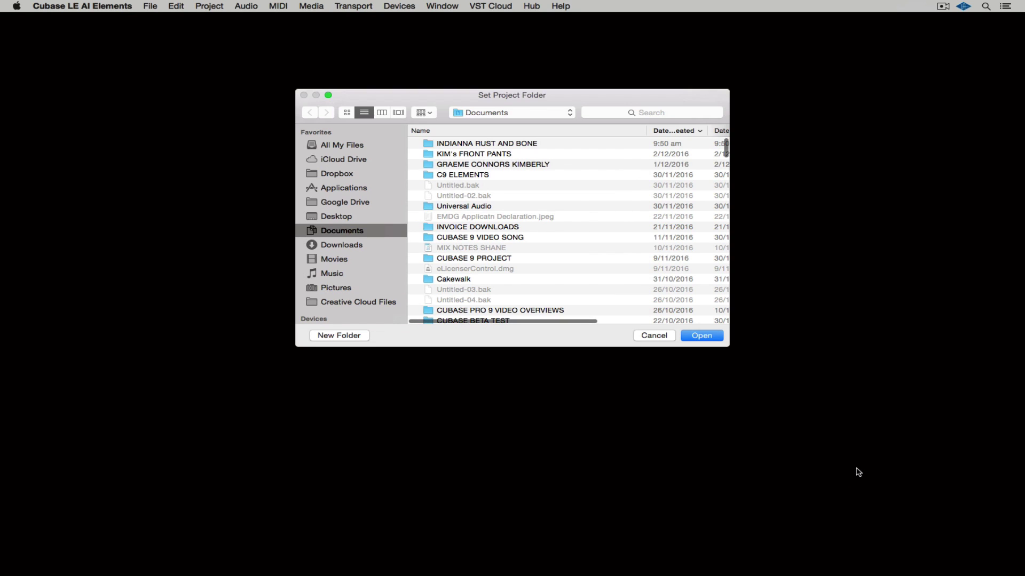
left_click(341, 336)
type("TEST")
key("Return")
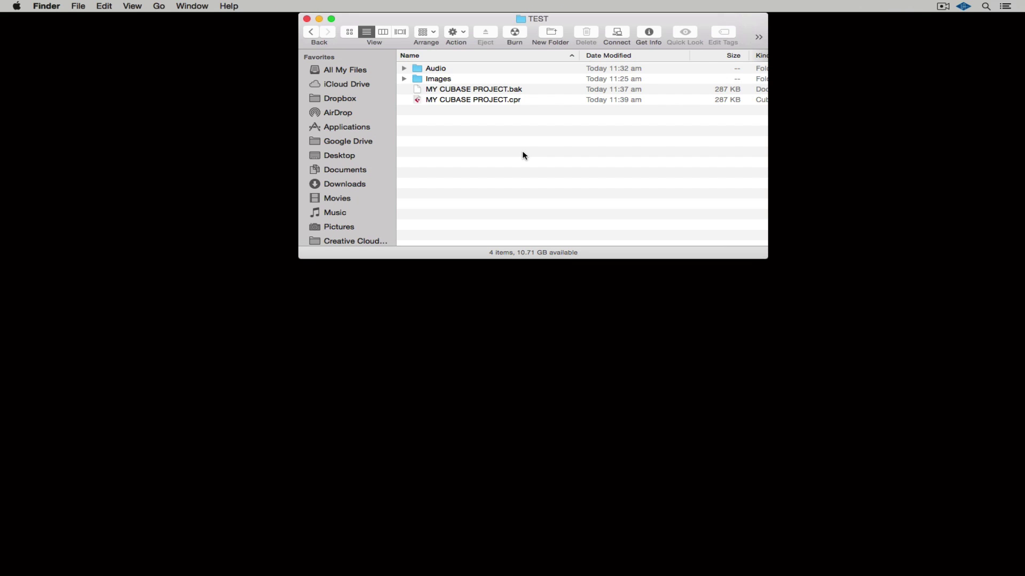
Step: Inspect the Audio and Images folders, then select MY CUBASE PROJECT.cpr
left_click(404, 68)
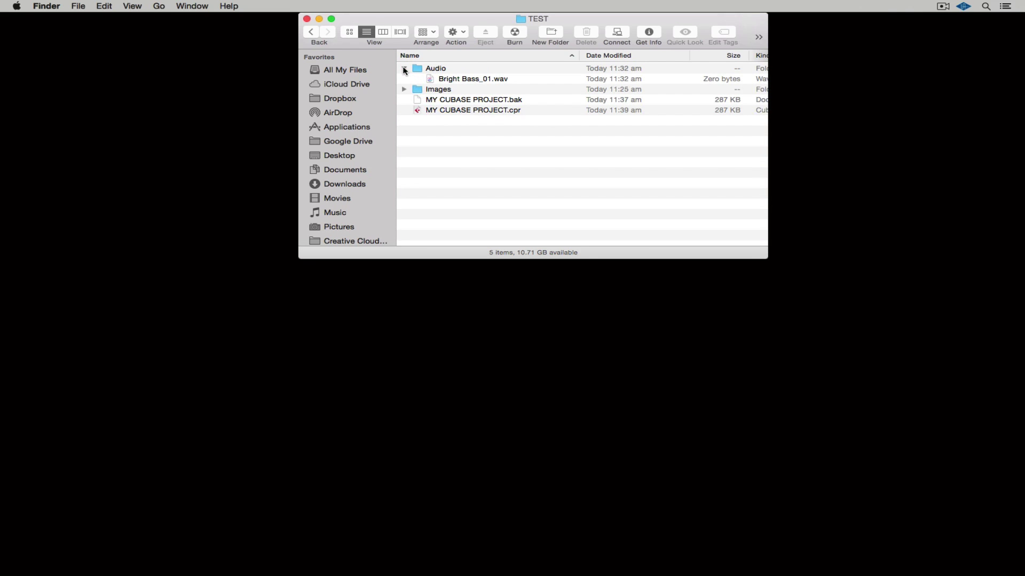
left_click(404, 68)
left_click(404, 79)
left_click(404, 79)
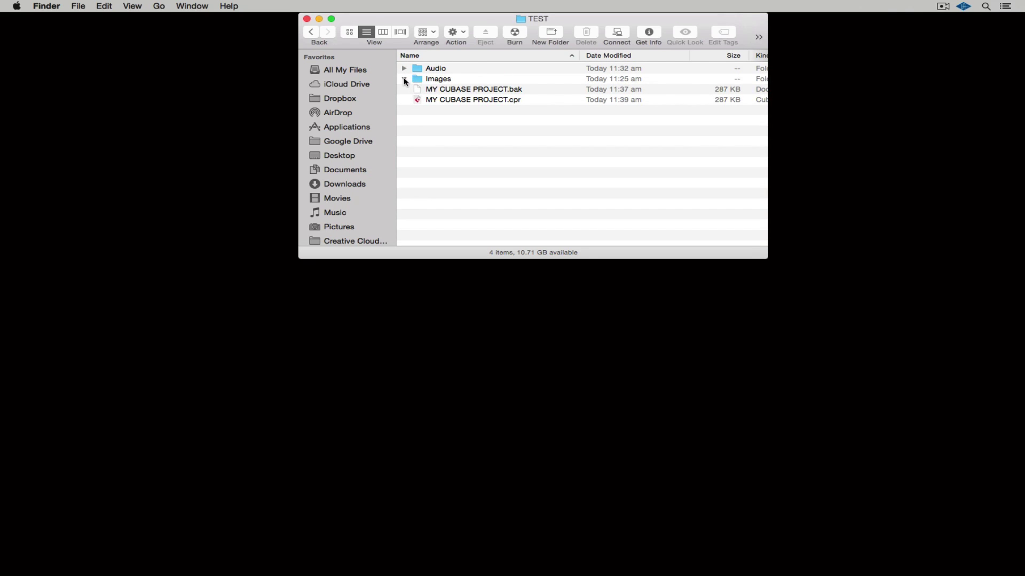
left_click(470, 101)
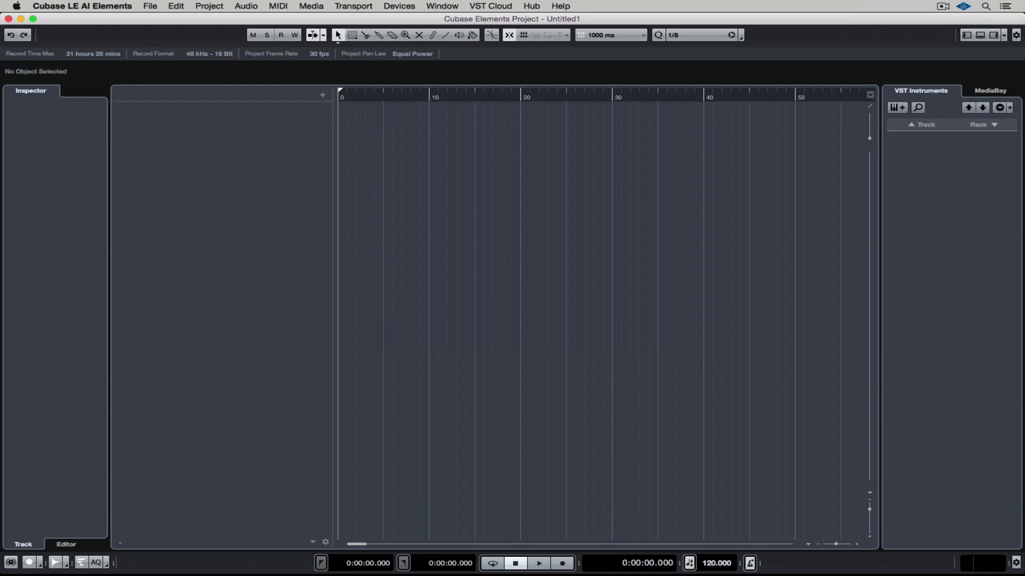
left_click(158, 4)
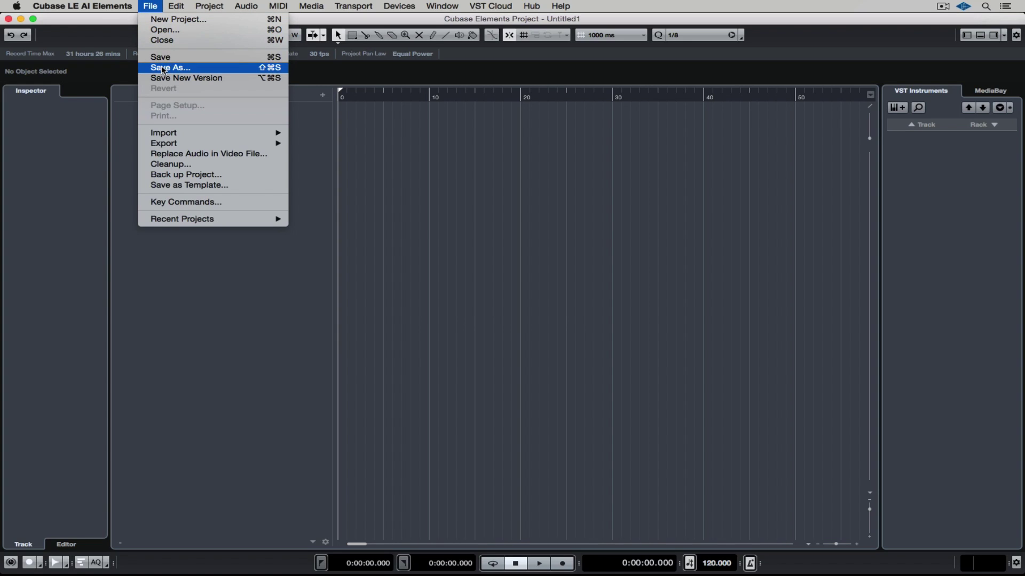
mouse_move(167, 132)
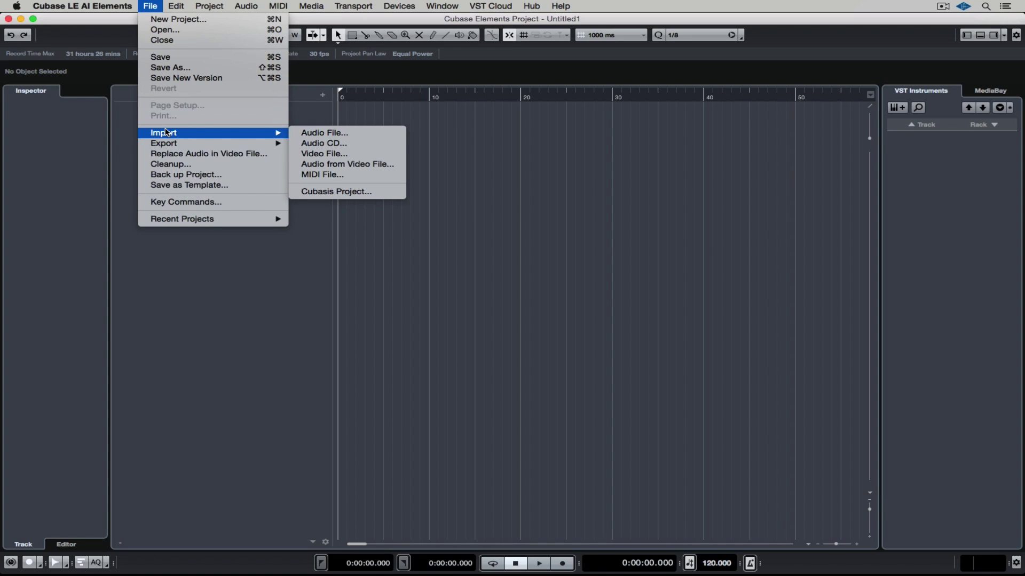
mouse_move(168, 2)
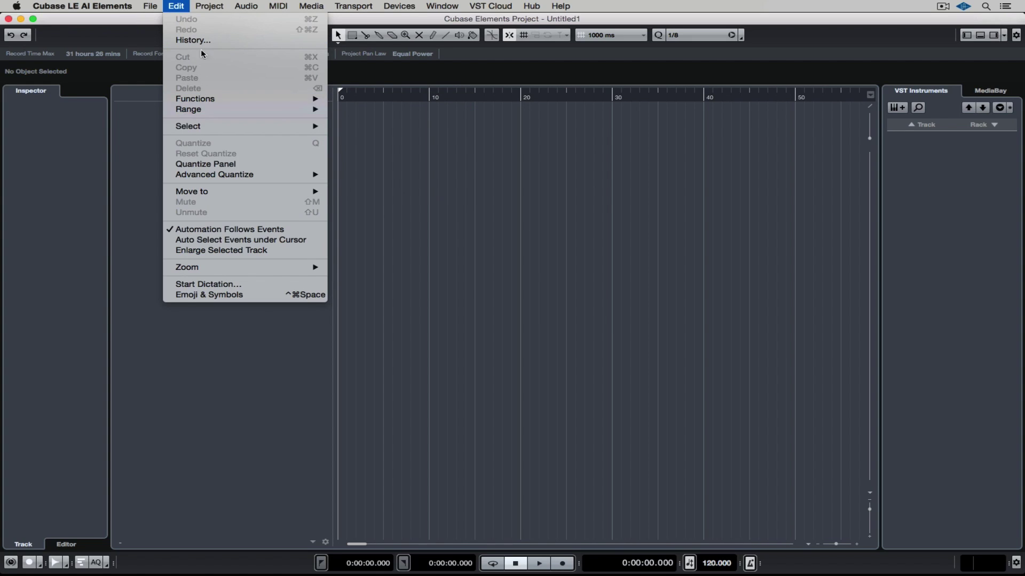
mouse_move(207, 2)
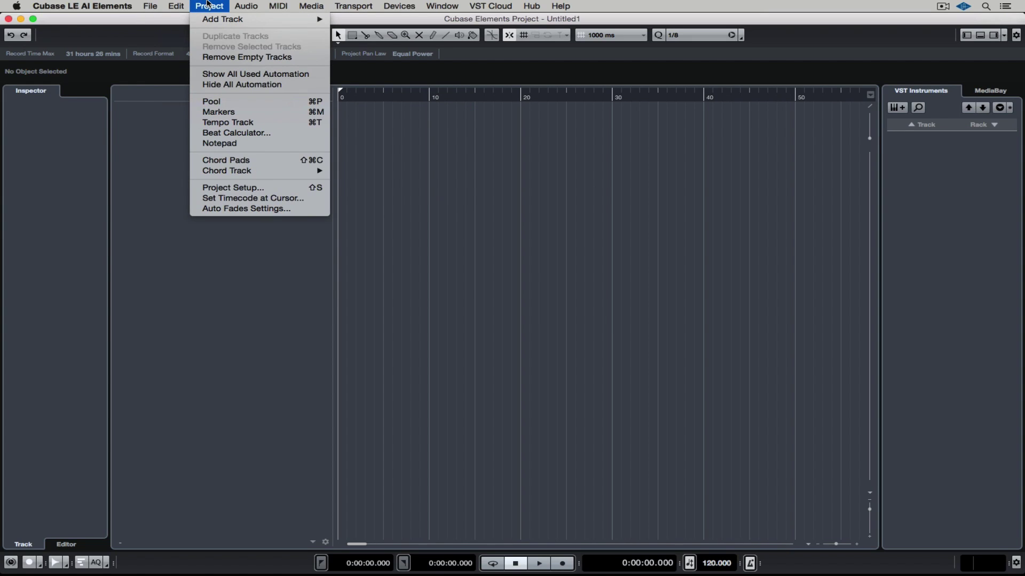
mouse_move(221, 19)
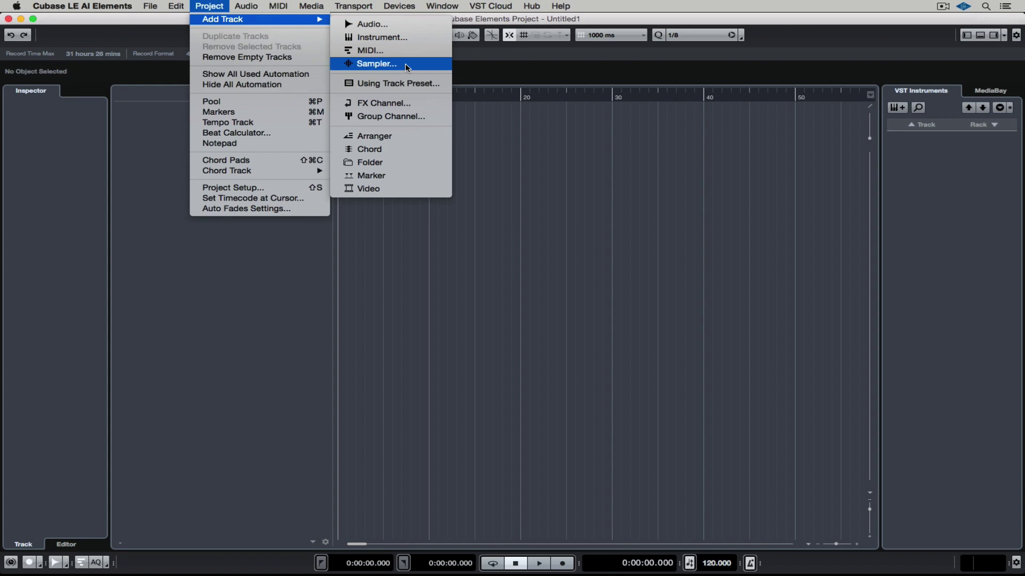
left_click(203, 6)
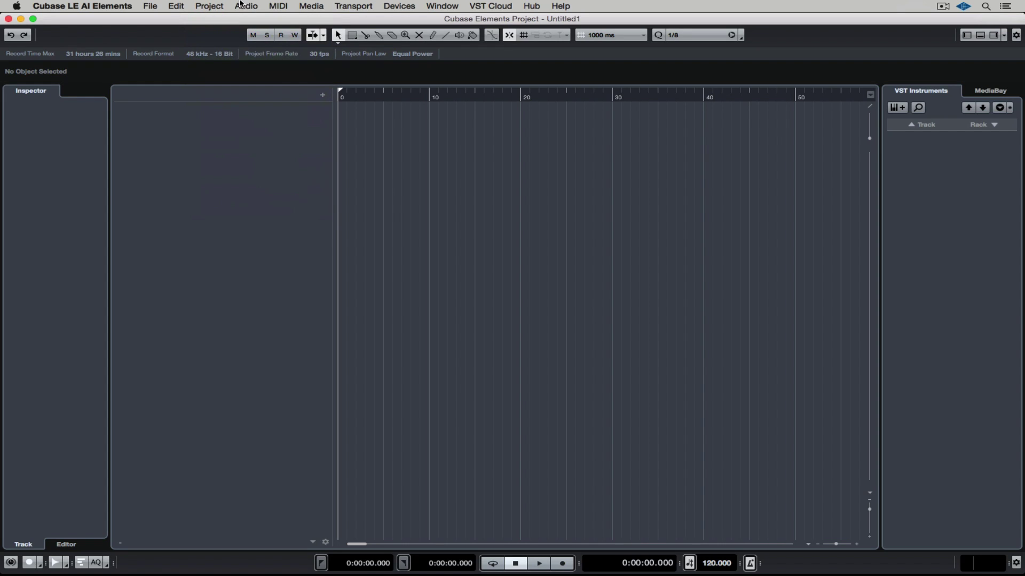
Step: Open the online Cubase Help, then search the Help menu for MIDI, showing results like Import > MIDI File
left_click(561, 7)
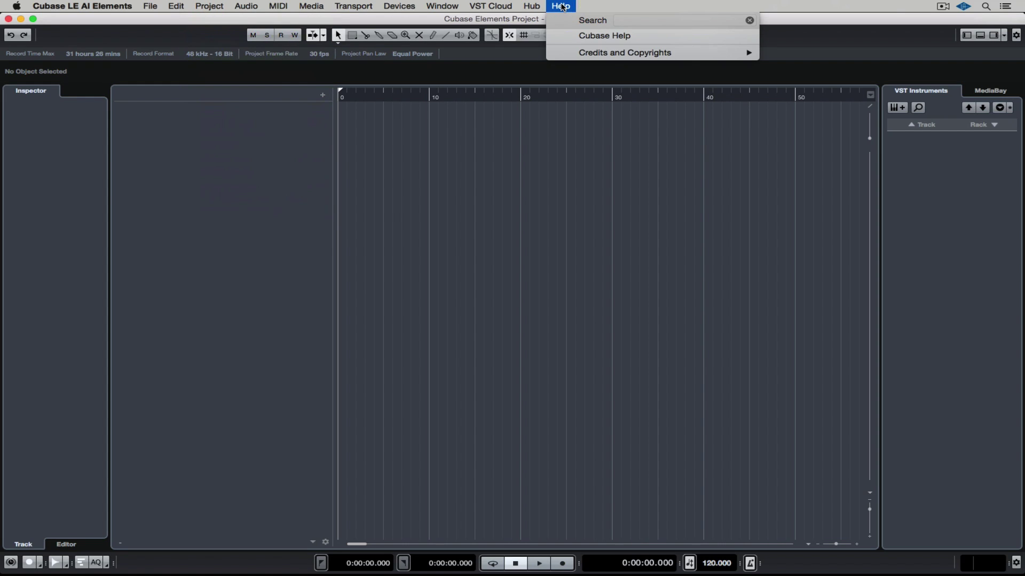
left_click(615, 37)
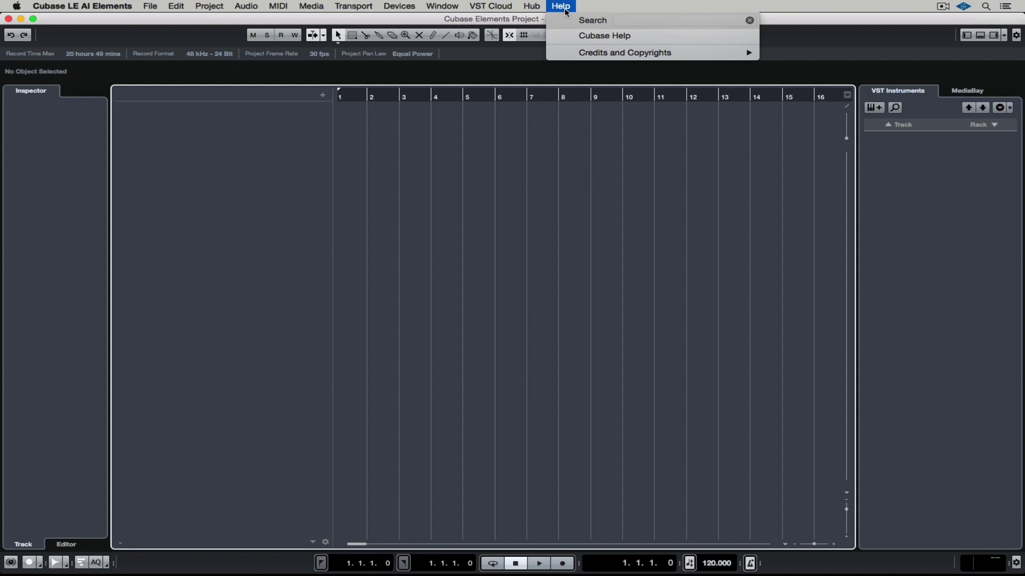
type("MIDI")
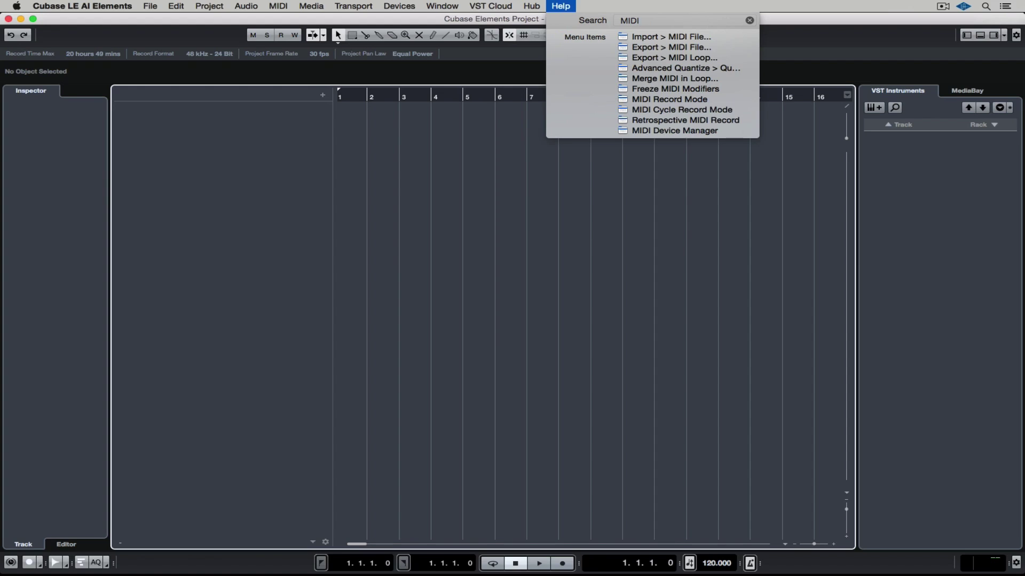
mouse_move(628, 37)
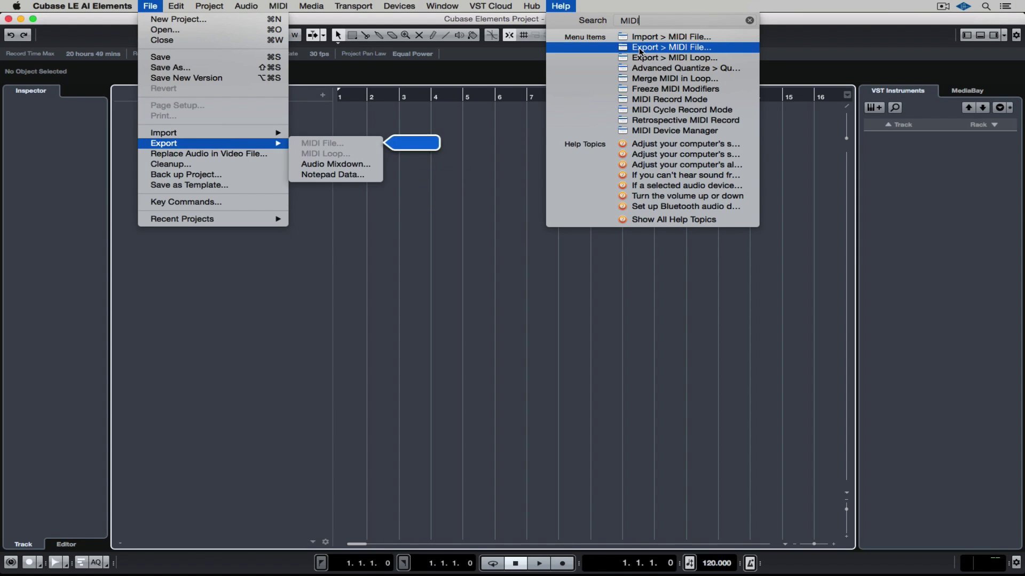
mouse_move(645, 73)
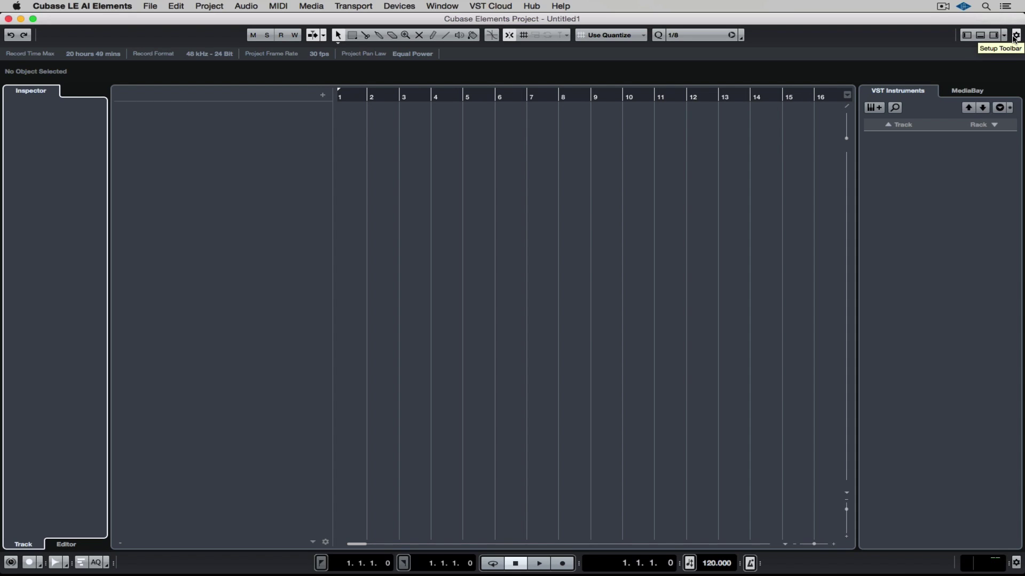
Step: Turn on Performance Meter in the toolbar element list so it shows in the toolbar
left_click(1014, 36)
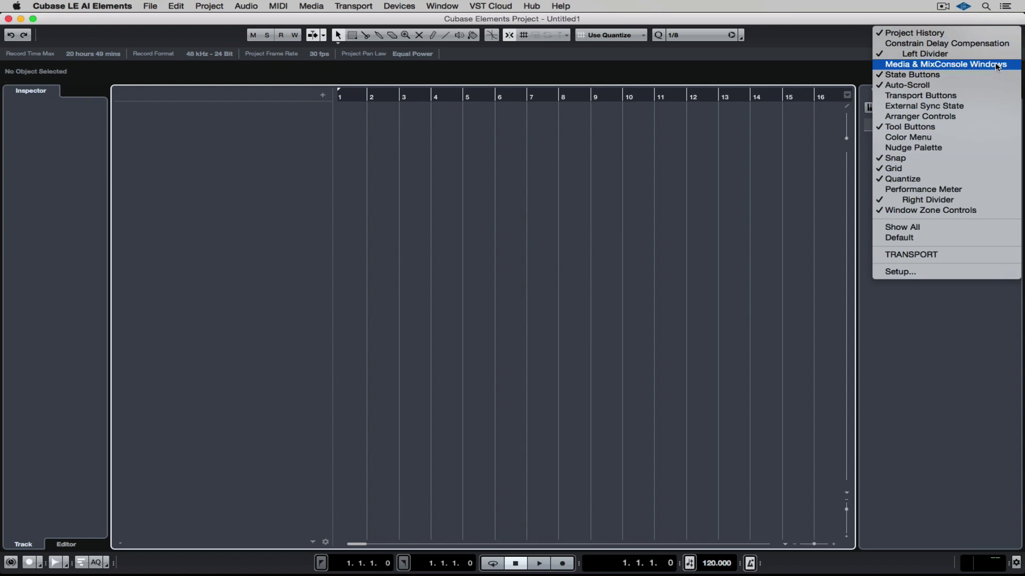
left_click(947, 190)
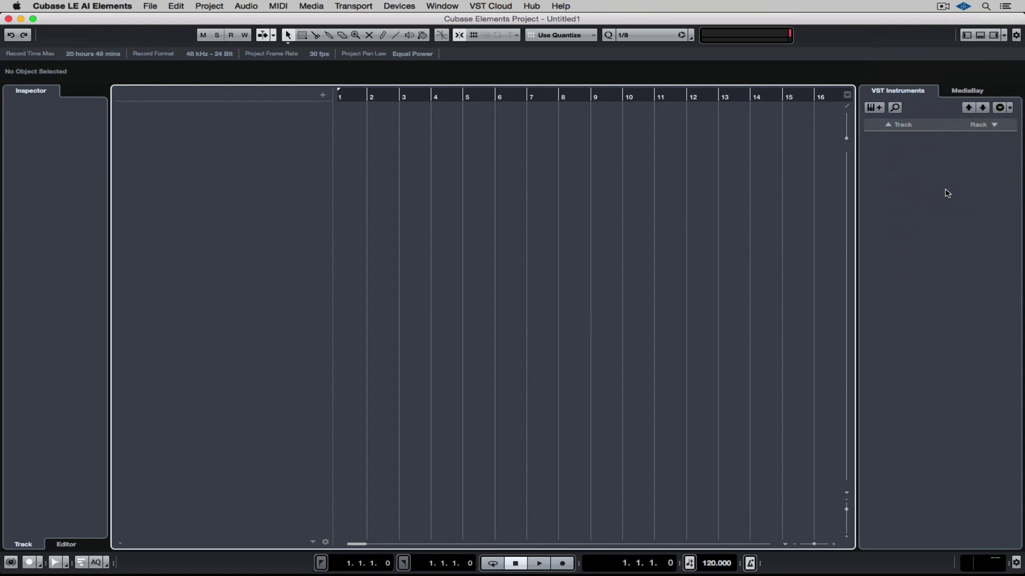
left_click(1016, 35)
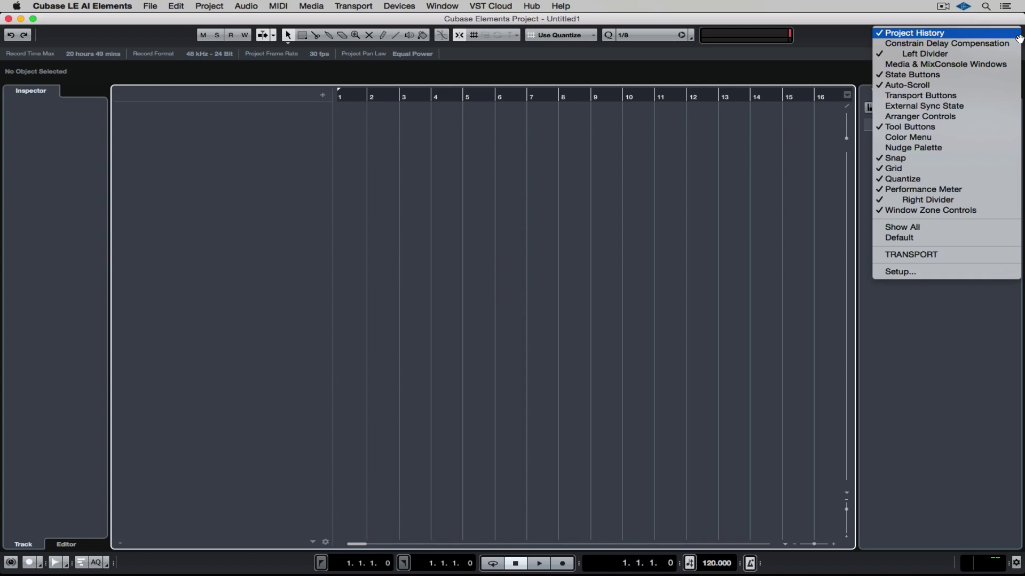
Step: In the toolbar Setup, move Transport Buttons to the visible items and reorder them
left_click(924, 272)
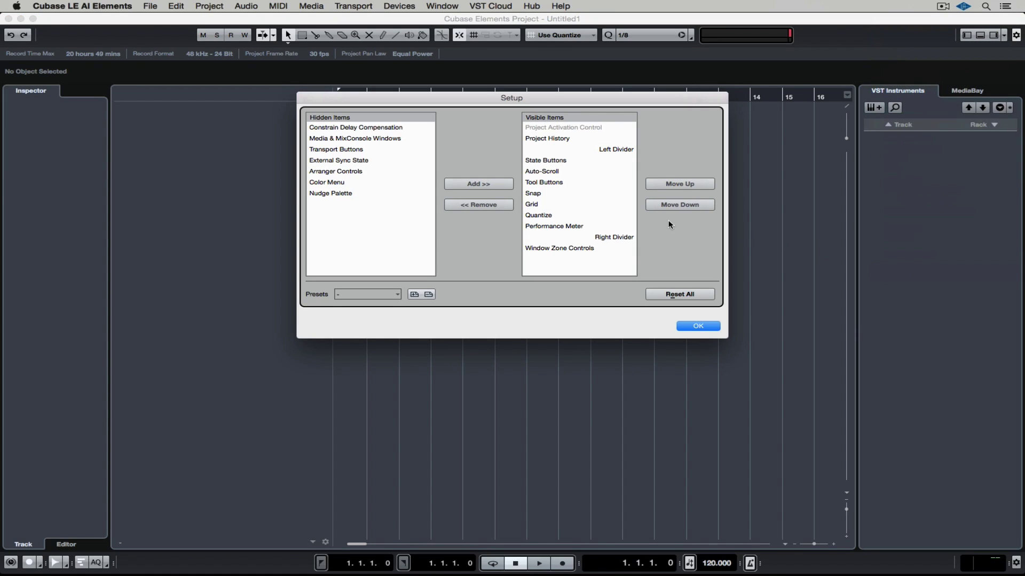
left_click(372, 152)
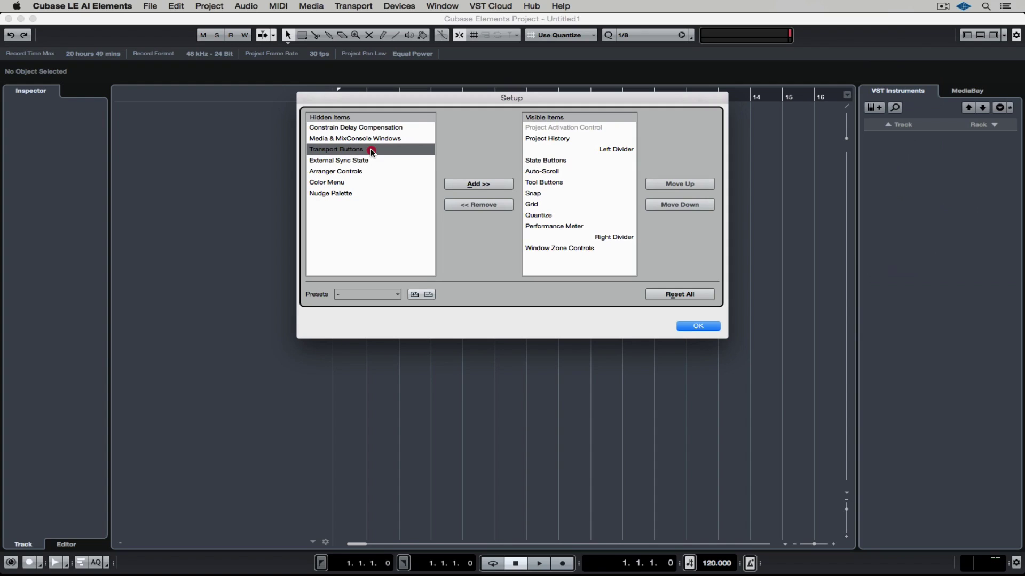
left_click(464, 186)
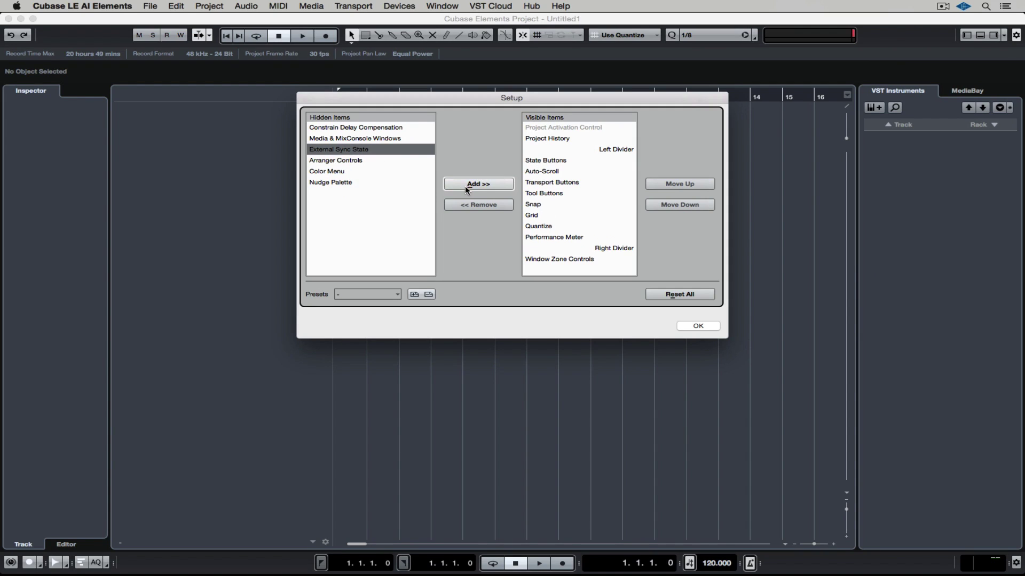
left_click(556, 185)
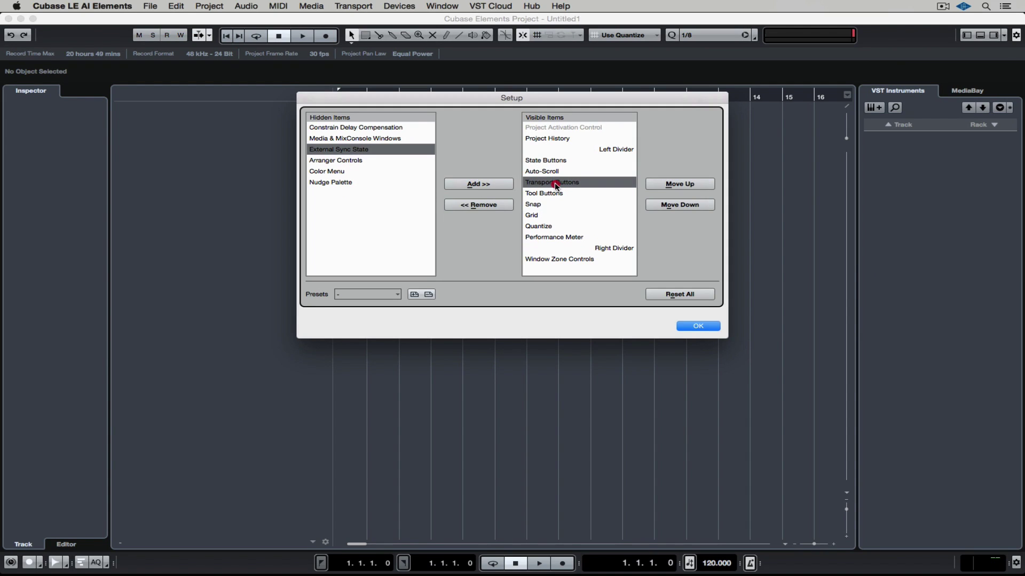
mouse_move(555, 185)
left_mouse_down()
mouse_move(554, 145)
mouse_move(555, 264)
mouse_move(555, 238)
left_mouse_up()
left_click(555, 160)
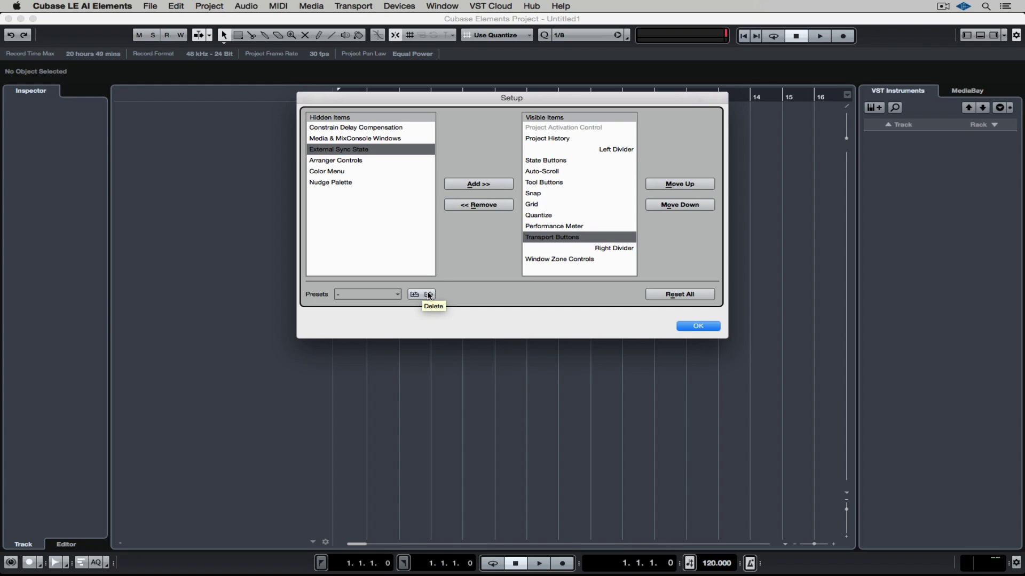
Step: Apply the TRANSPORT toolbar preset, Reset All to defaults, and confirm with OK
left_click(394, 294)
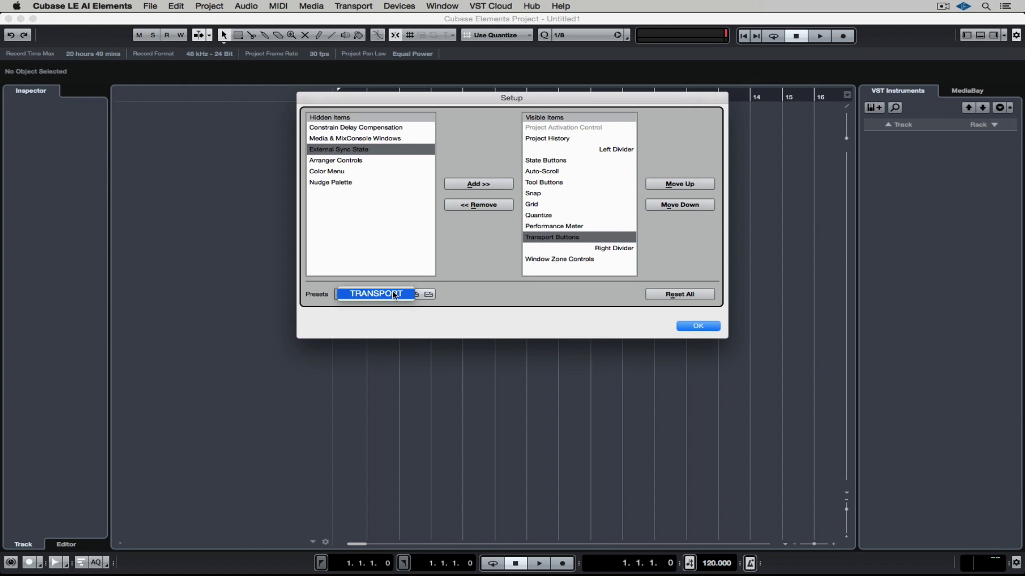
left_click(394, 294)
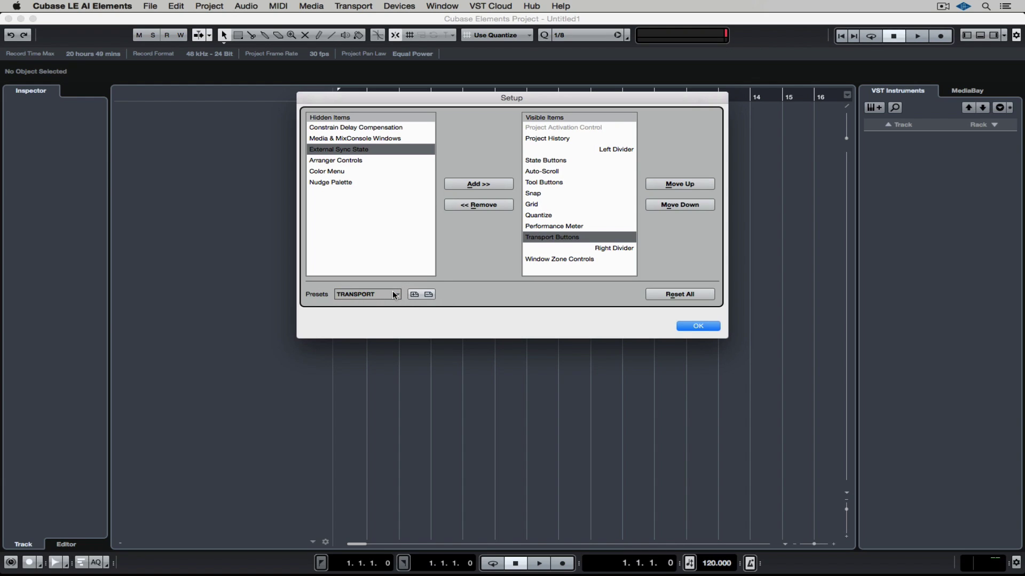
left_click(677, 295)
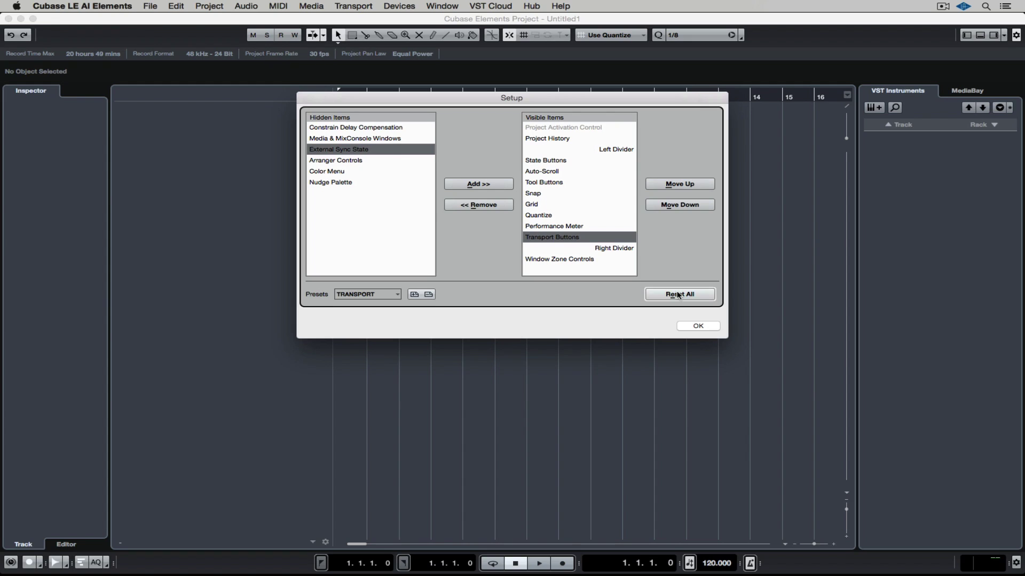
left_click(696, 326)
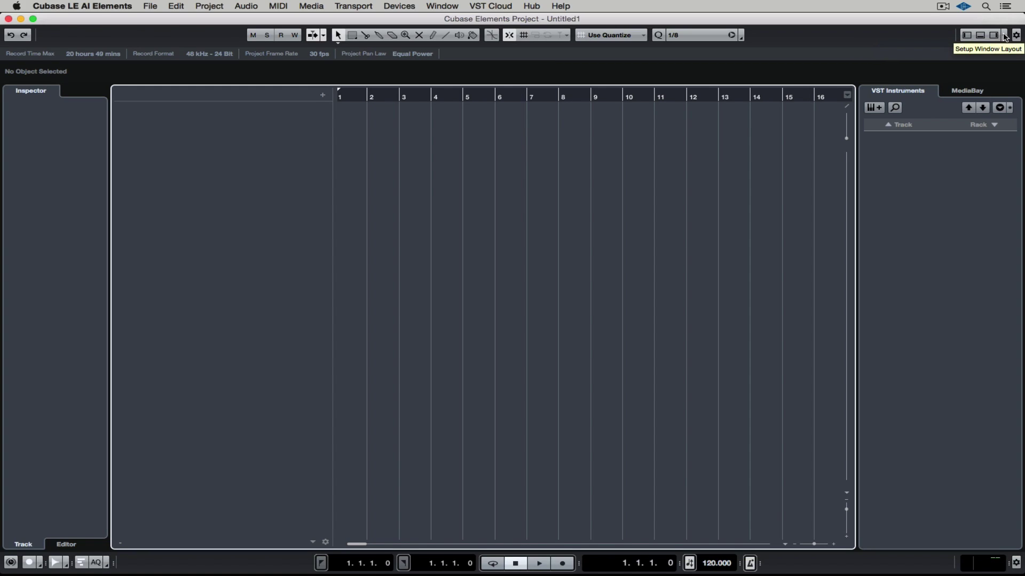
Step: Hide the status line, info line and transport bar, then restore the transport bar and info line
left_click(1004, 35)
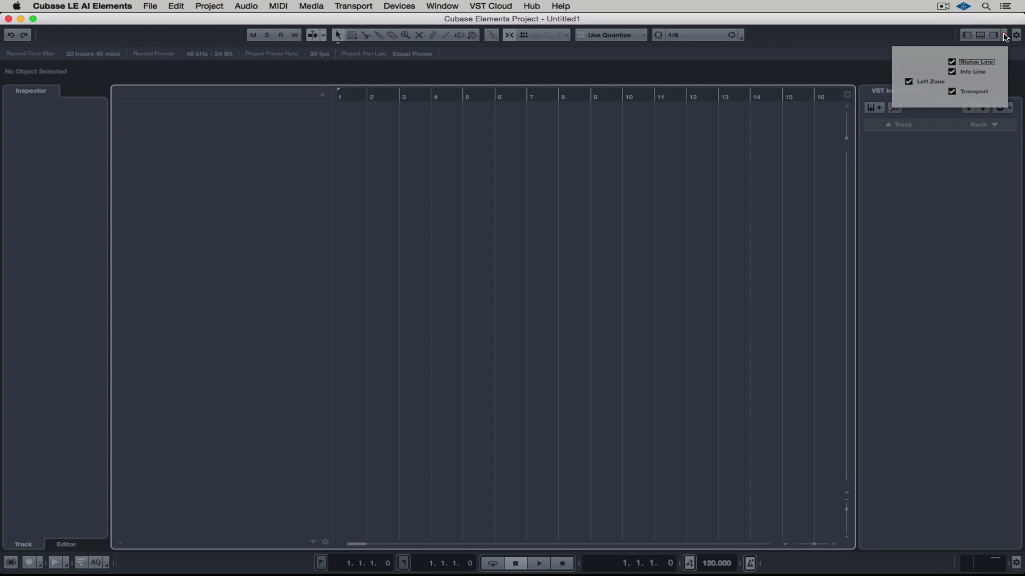
left_click(952, 63)
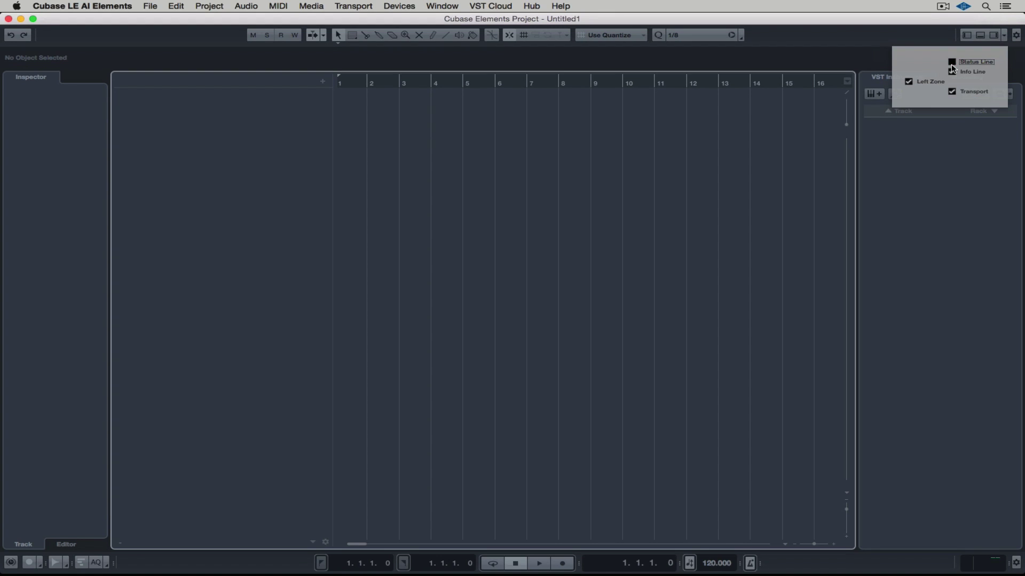
left_click(953, 72)
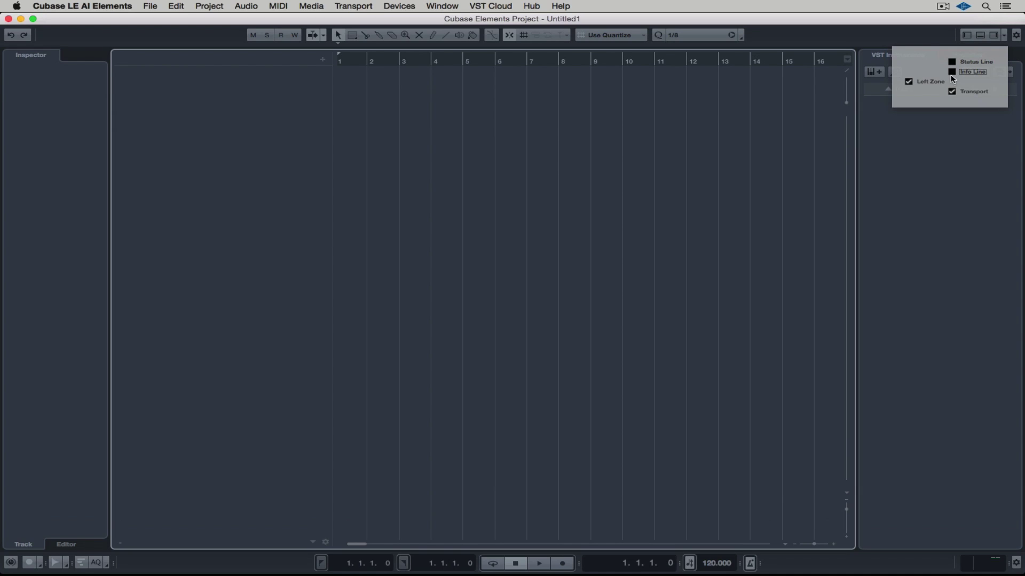
left_click(952, 92)
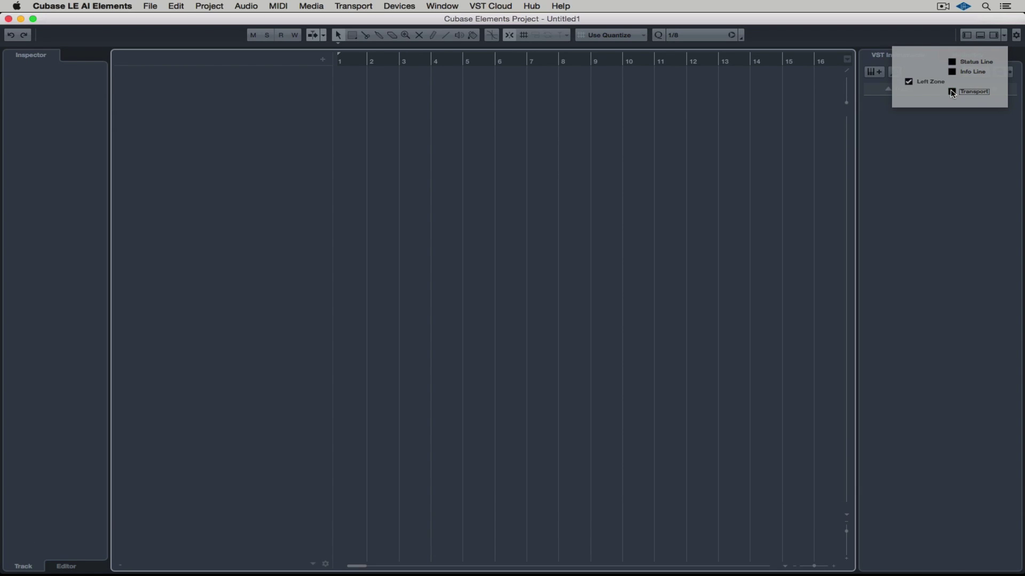
left_click(952, 91)
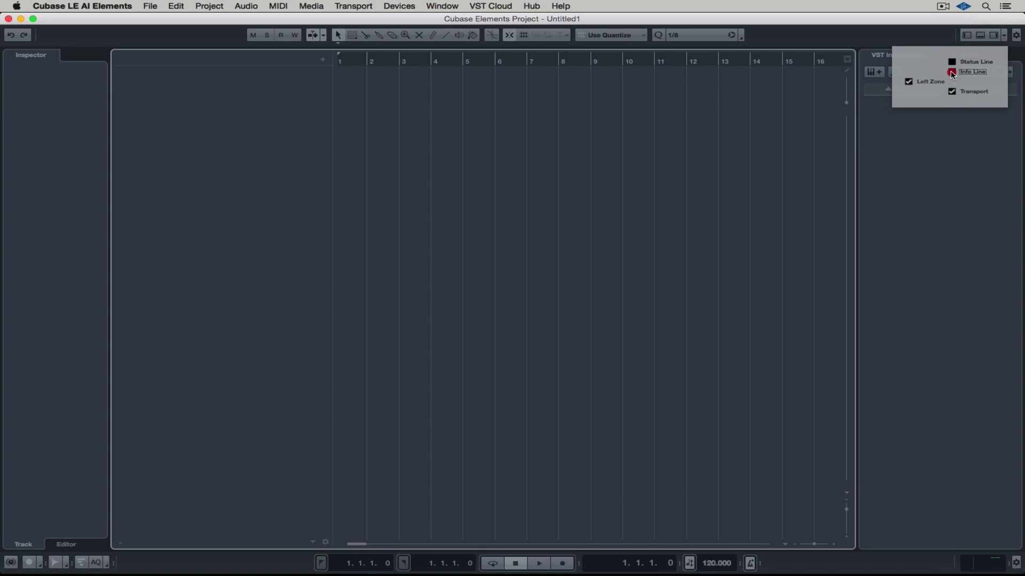
left_click(952, 71)
Step: Restore the status line, show quick controls, and switch the right zone to MediaBay's home page
left_click(953, 63)
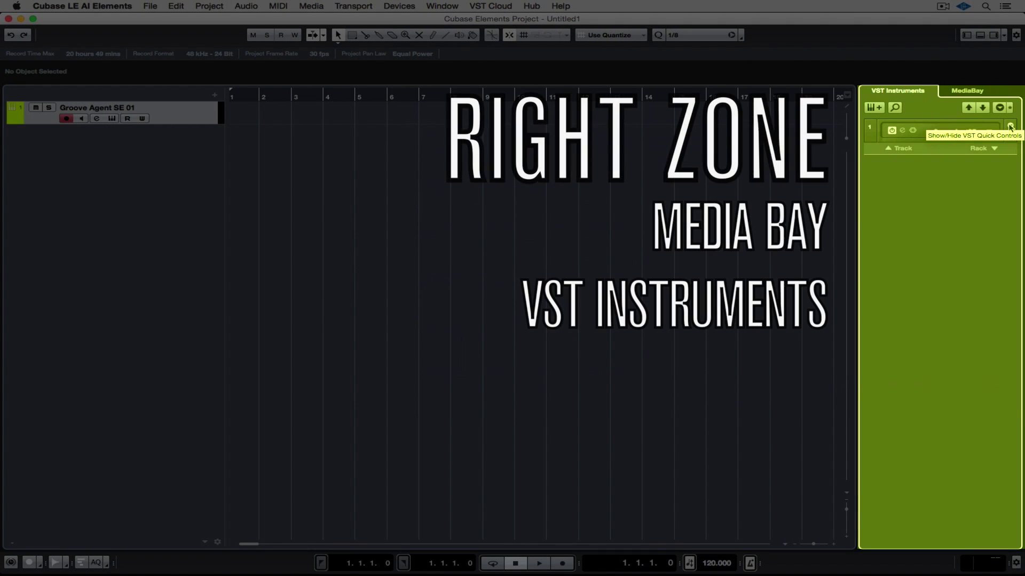
left_click(1010, 128)
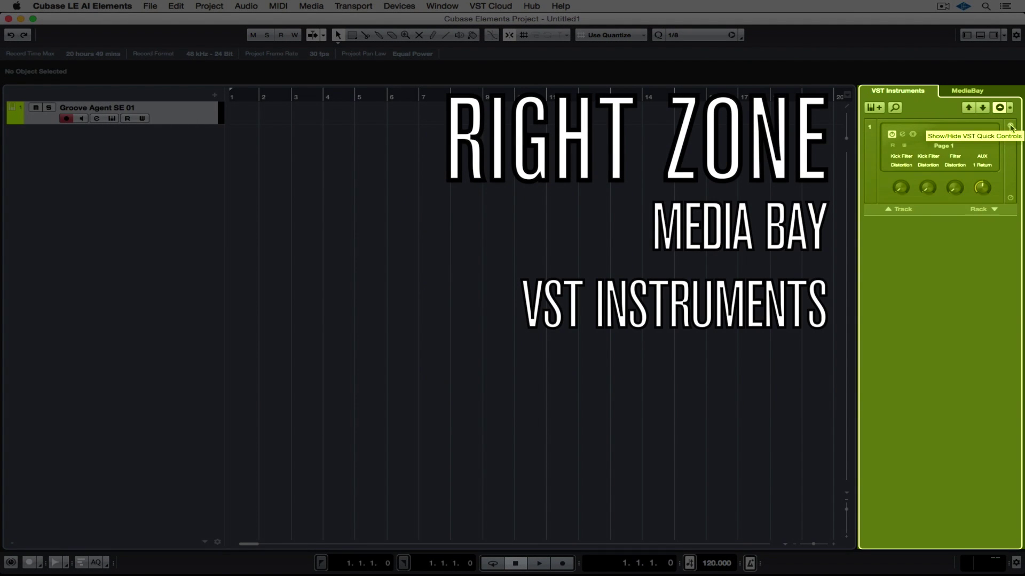
left_click(966, 90)
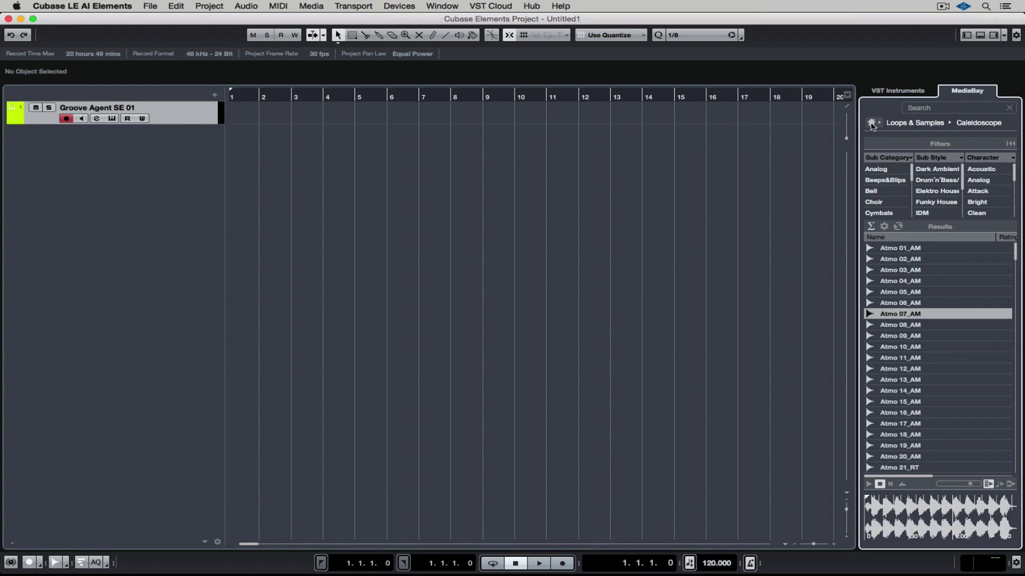
left_click(872, 123)
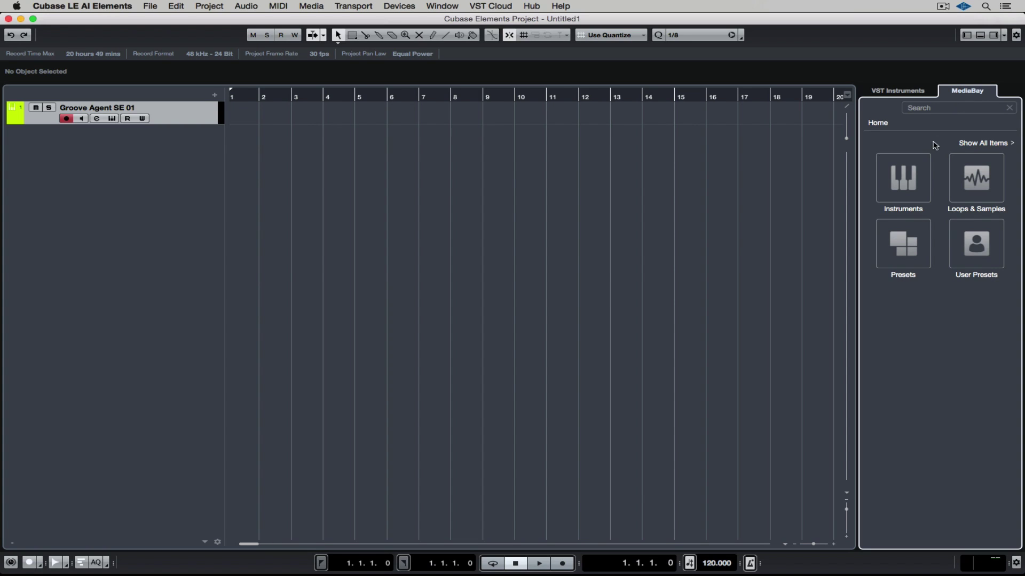
Step: Create a Bright Bass audio track from MediaBay's Track Presets > Audio
left_click(912, 169)
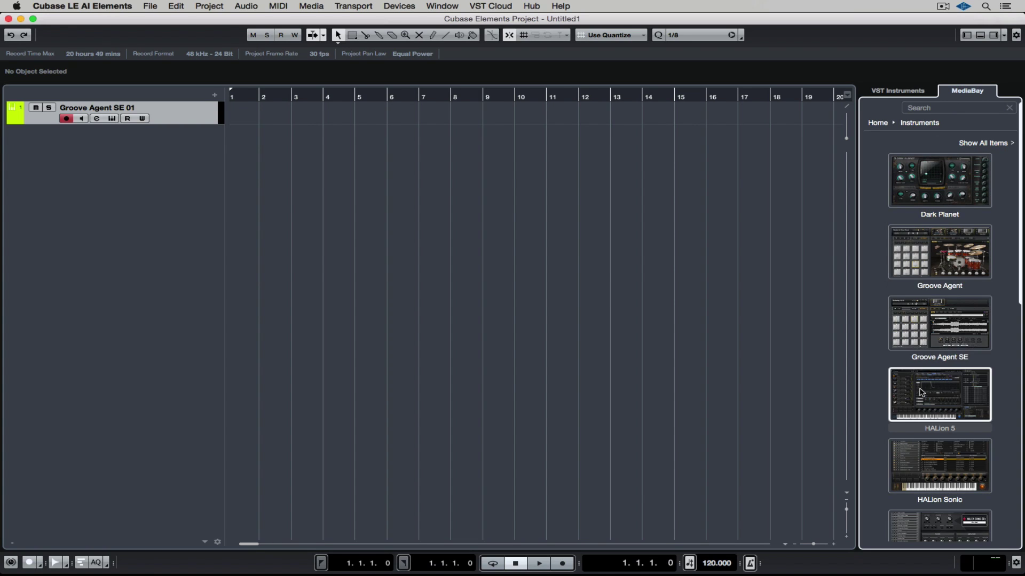
scroll(919, 393, "down", 5)
scroll(919, 392, "up", 5)
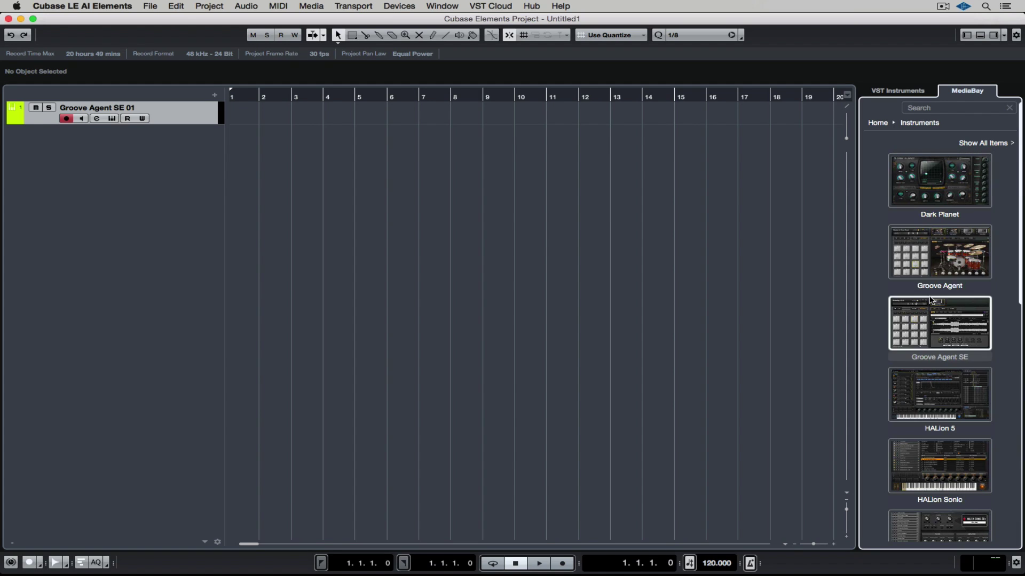
left_click(879, 123)
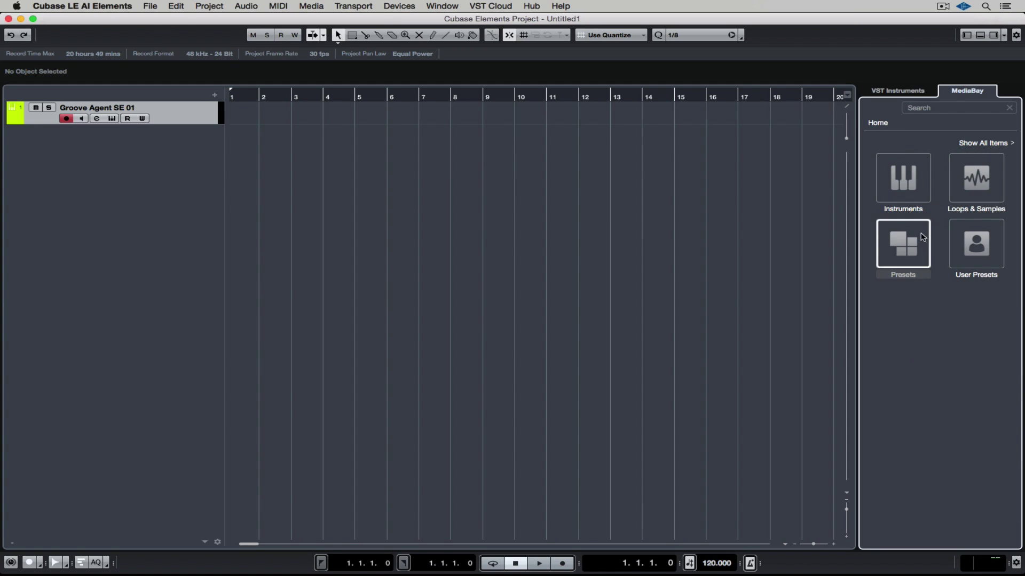
left_click(907, 241)
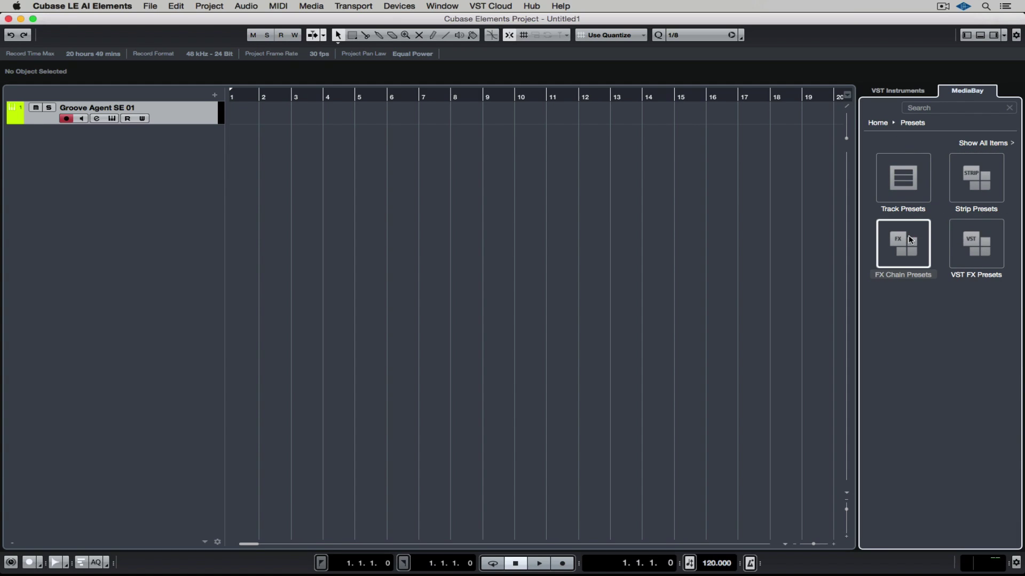
left_click(911, 190)
left_click(911, 187)
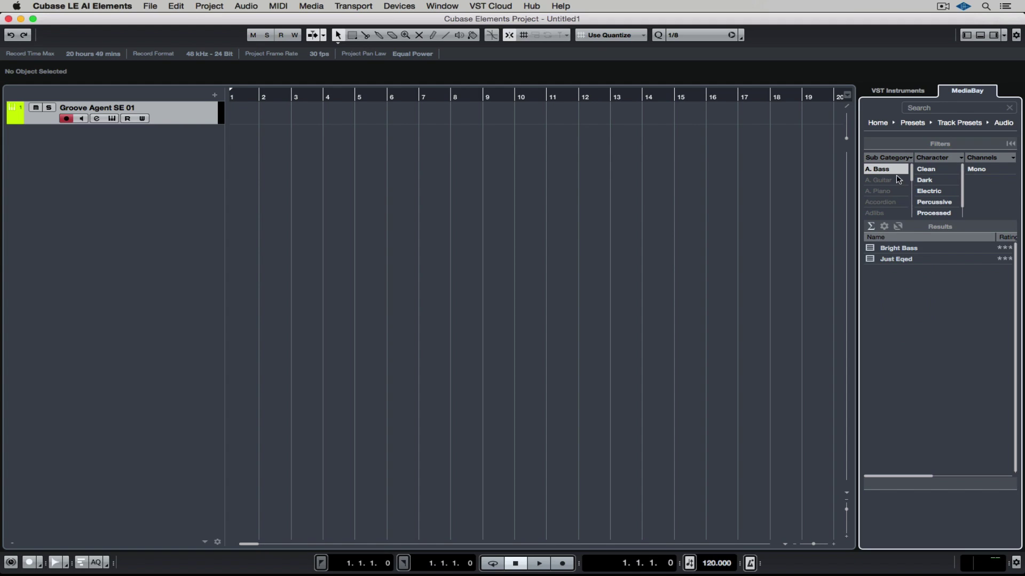
double_click(885, 249)
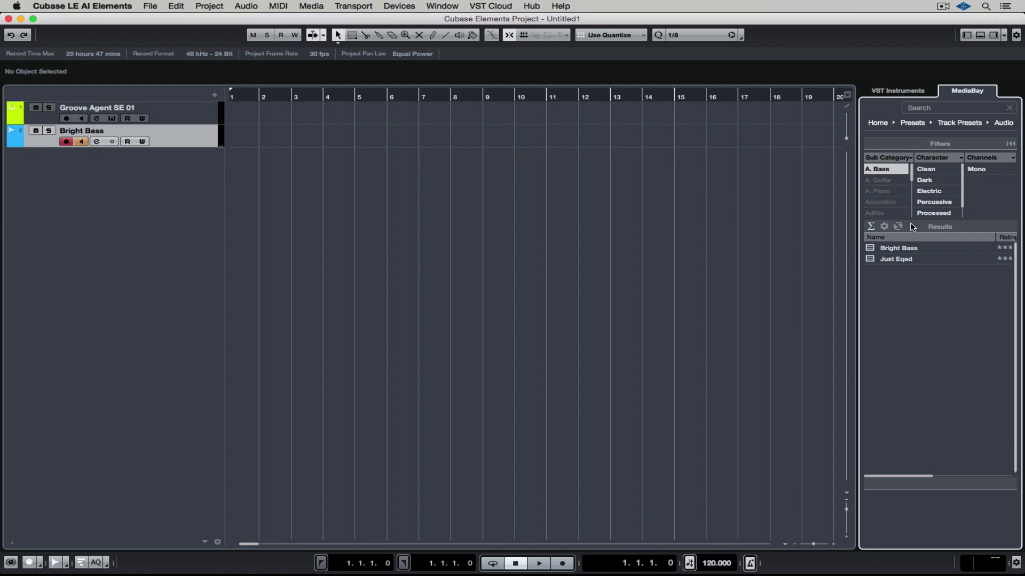
Step: Open the Caleidoscope library in Loops & Samples and bring up the Atmo 07_AM loop's options
left_click(894, 122)
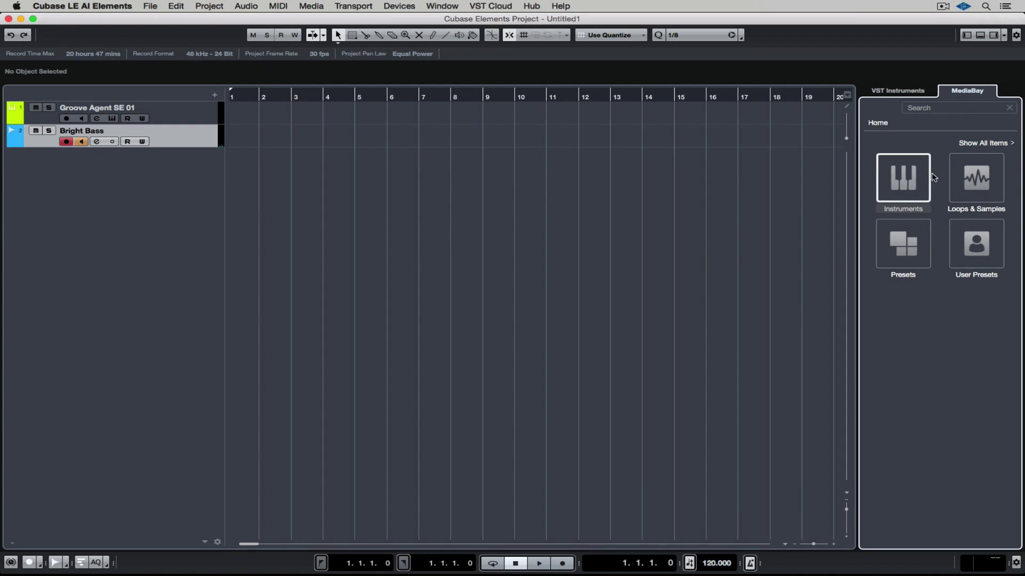
left_click(962, 182)
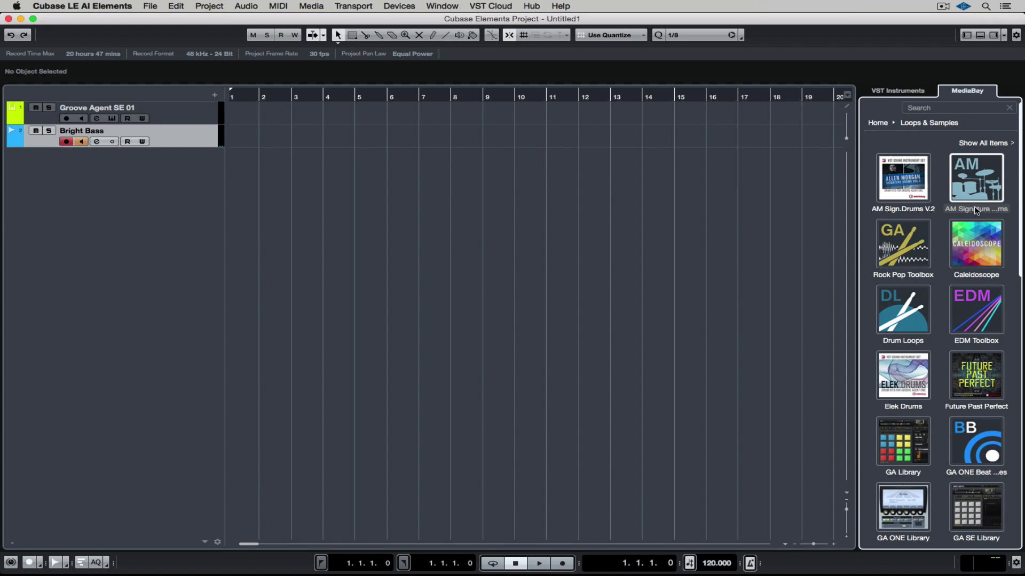
left_click(981, 234)
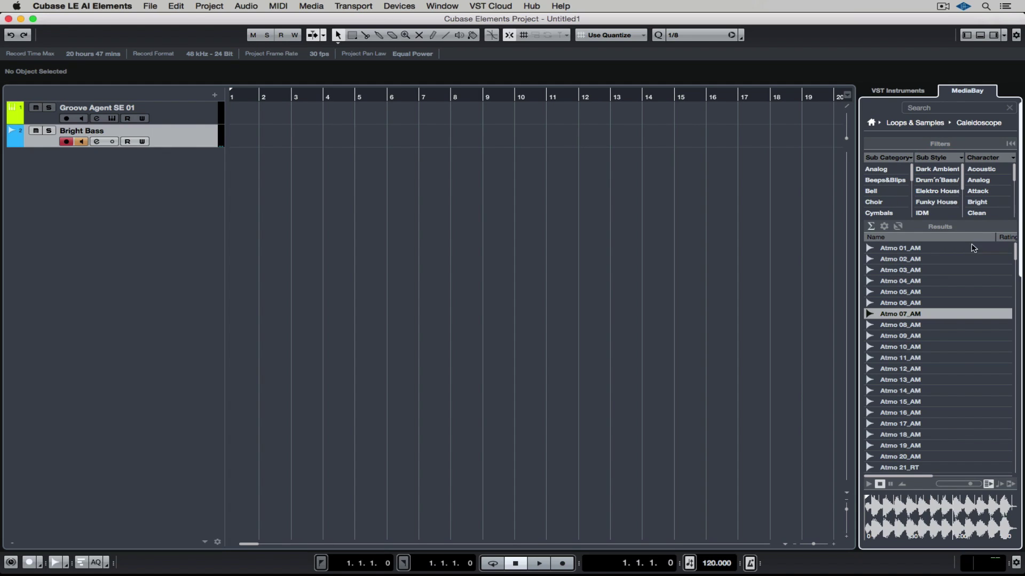
right_click(894, 316)
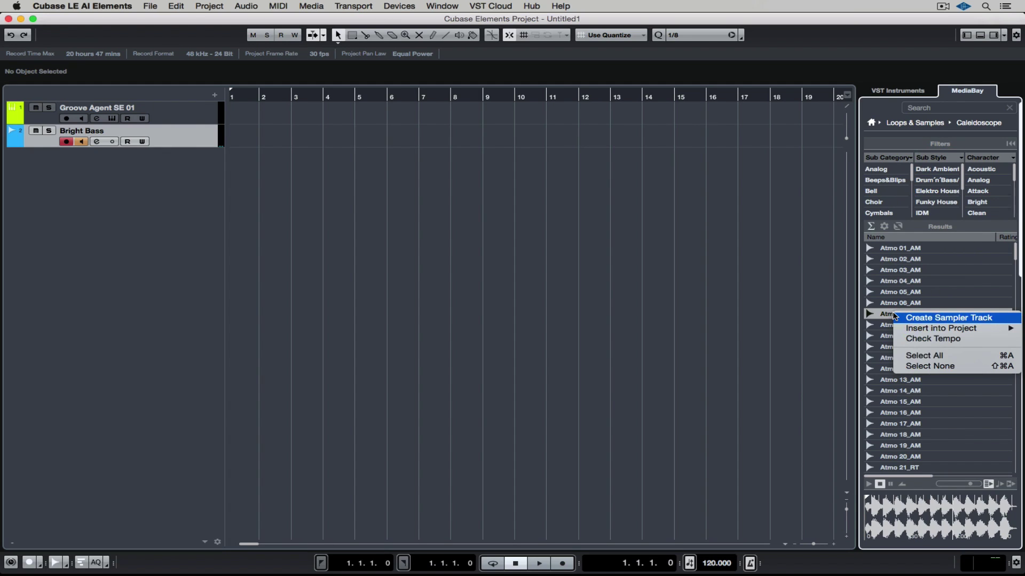
key("Escape")
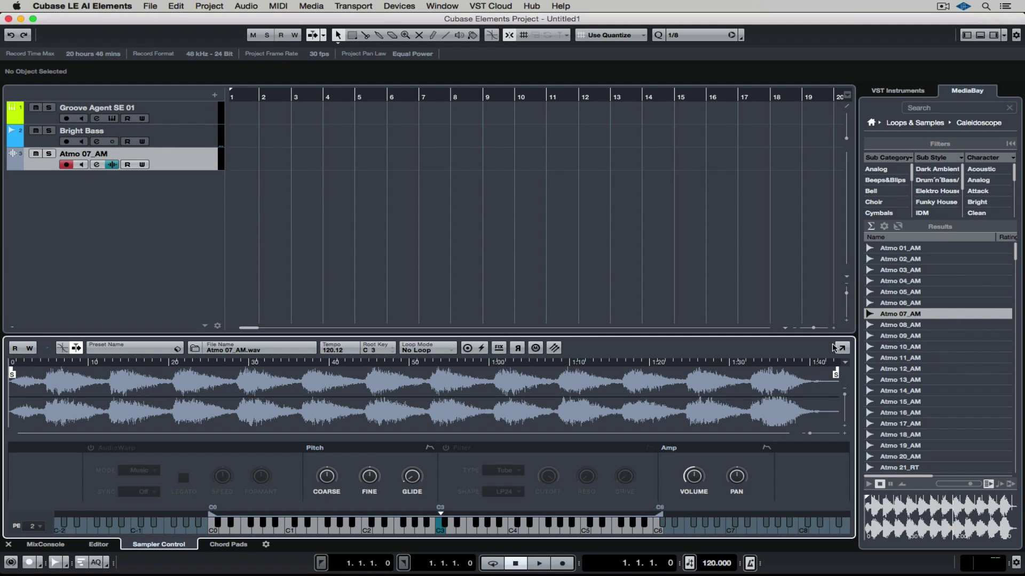
Step: Hide the right zone and draw two notes in the Atmo 07_AM part with the lower-zone note editor
left_click(994, 35)
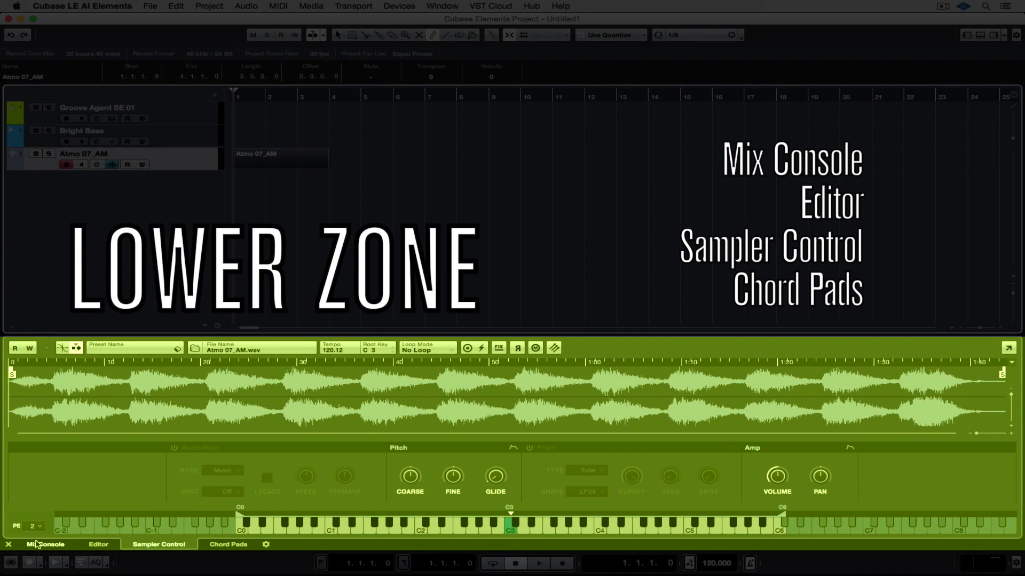
left_click(36, 544)
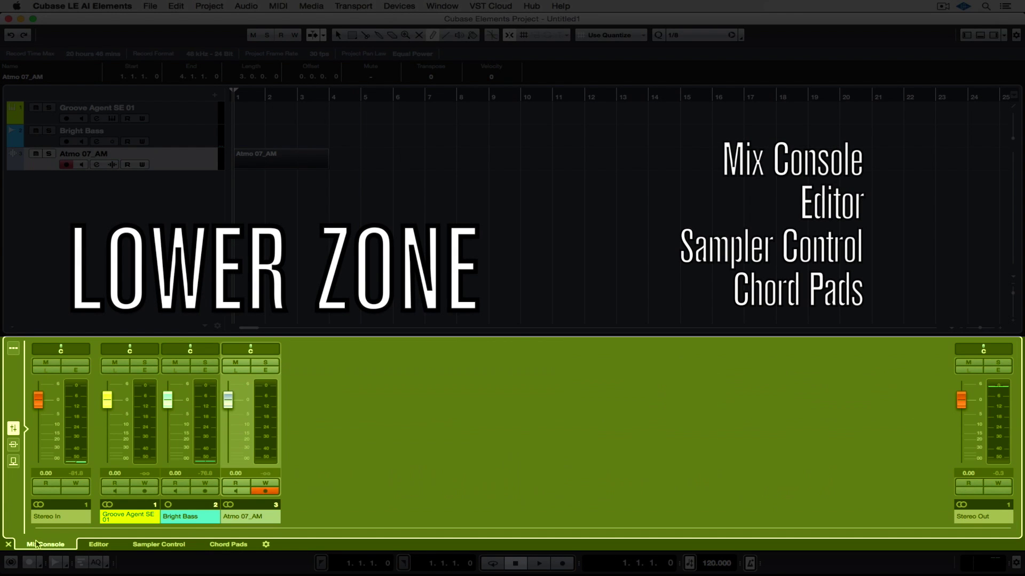
left_click(100, 544)
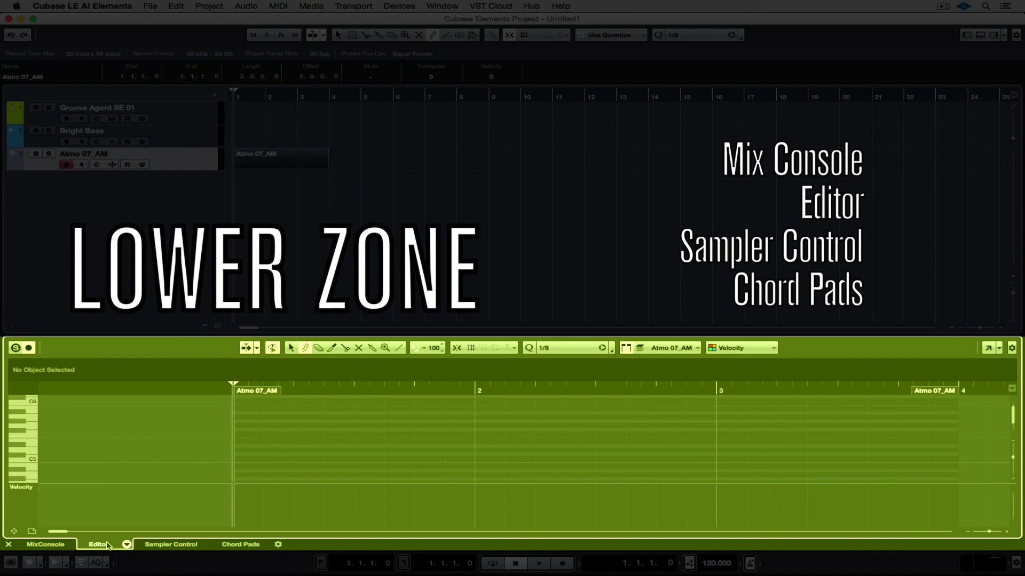
left_click(316, 441)
left_click(402, 429)
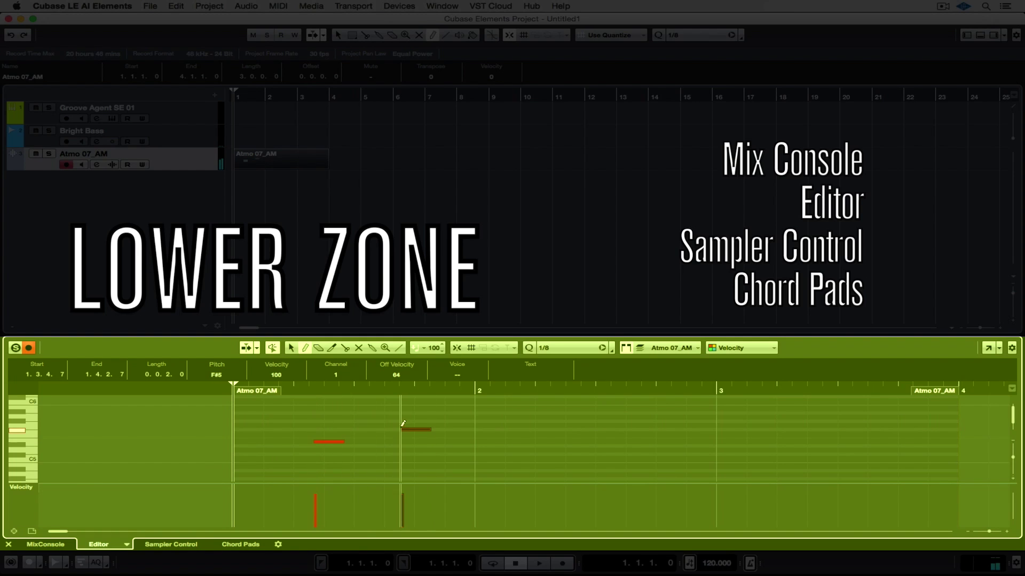
Step: Show the sampler's Amp envelope, then bring up and hide the Chord Pads
left_click(173, 544)
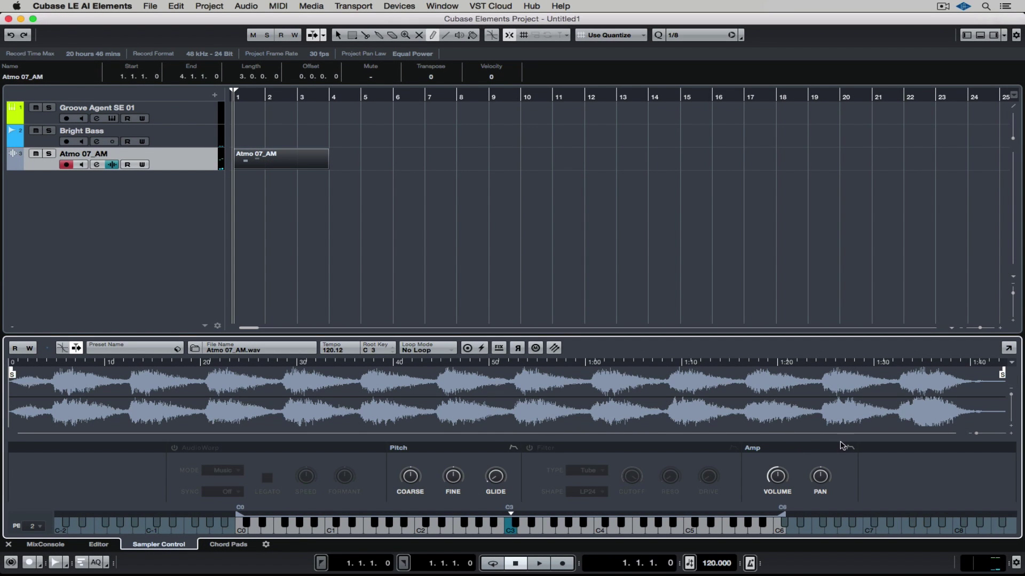
left_click(849, 448)
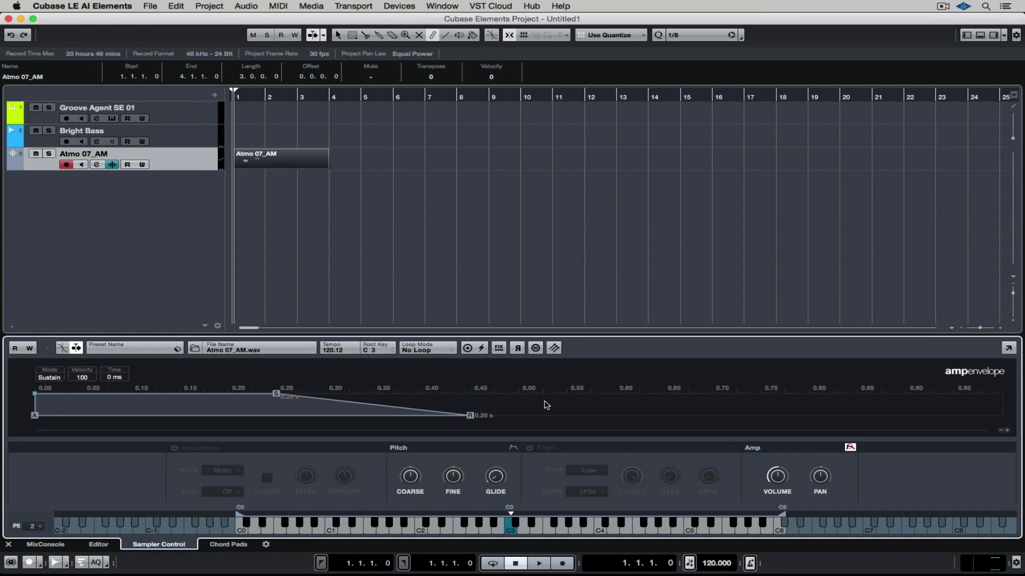
left_click(221, 548)
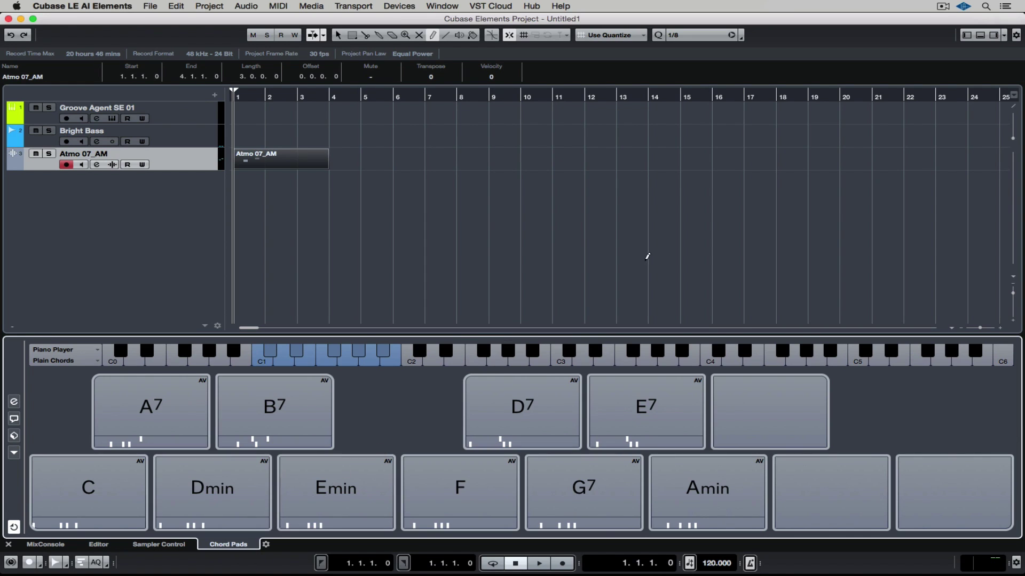
left_click(980, 35)
Step: Show the Inspector, select each track, open the Atmo 07_AM part, and expand its Transpose settings
left_click(967, 34)
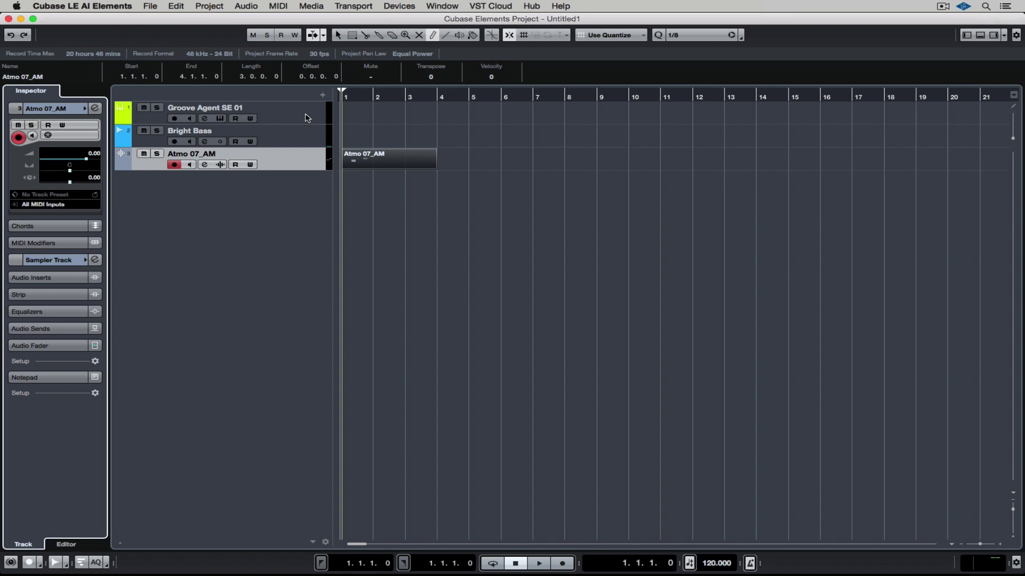
left_click(302, 118)
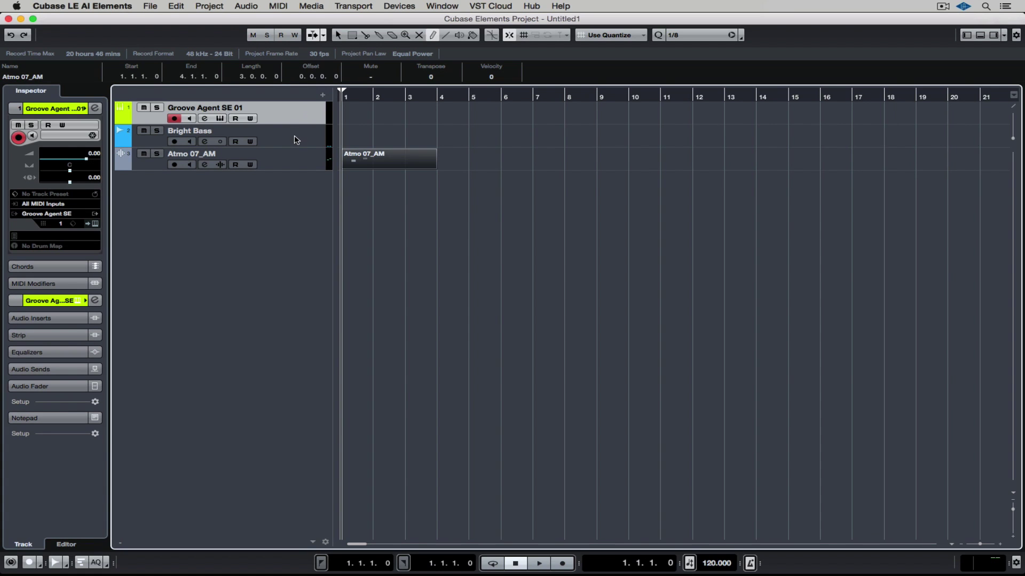
left_click(295, 138)
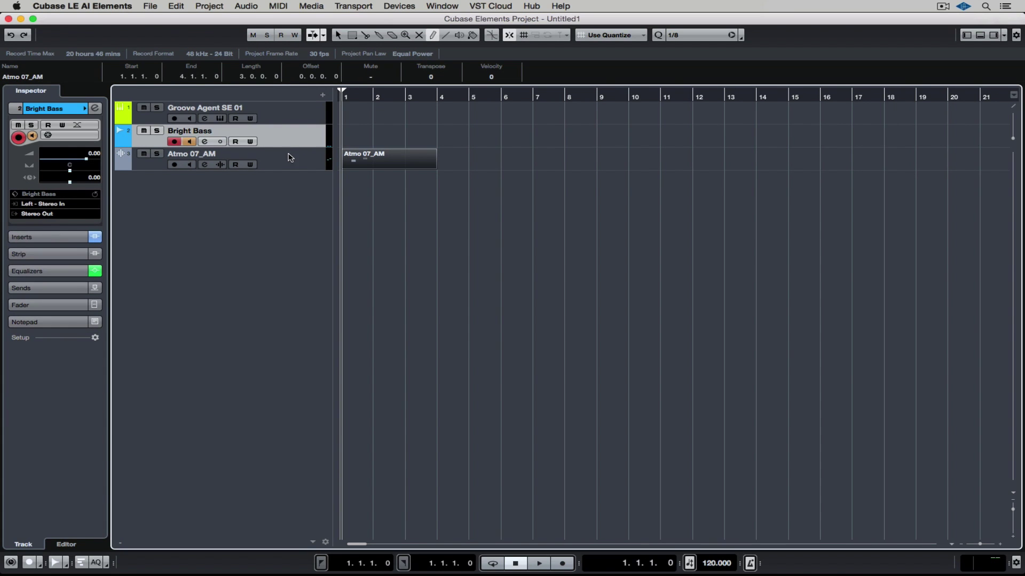
left_click(289, 155)
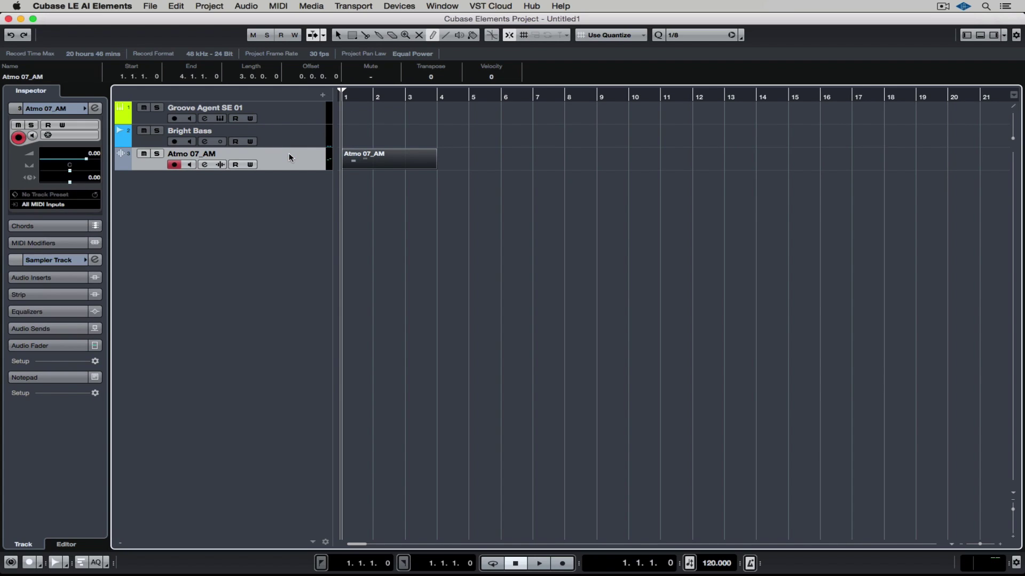
double_click(404, 160)
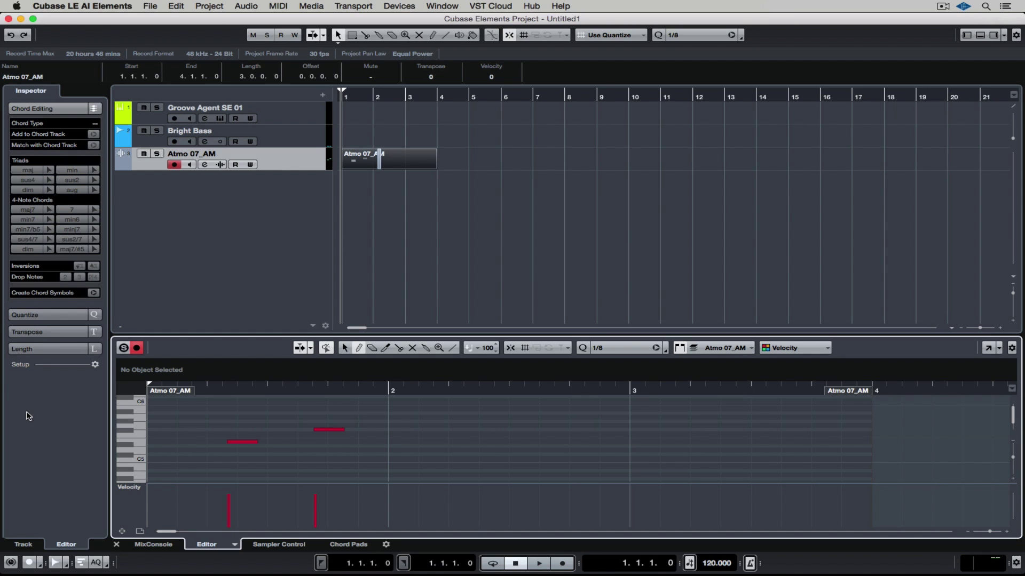
left_click(25, 315)
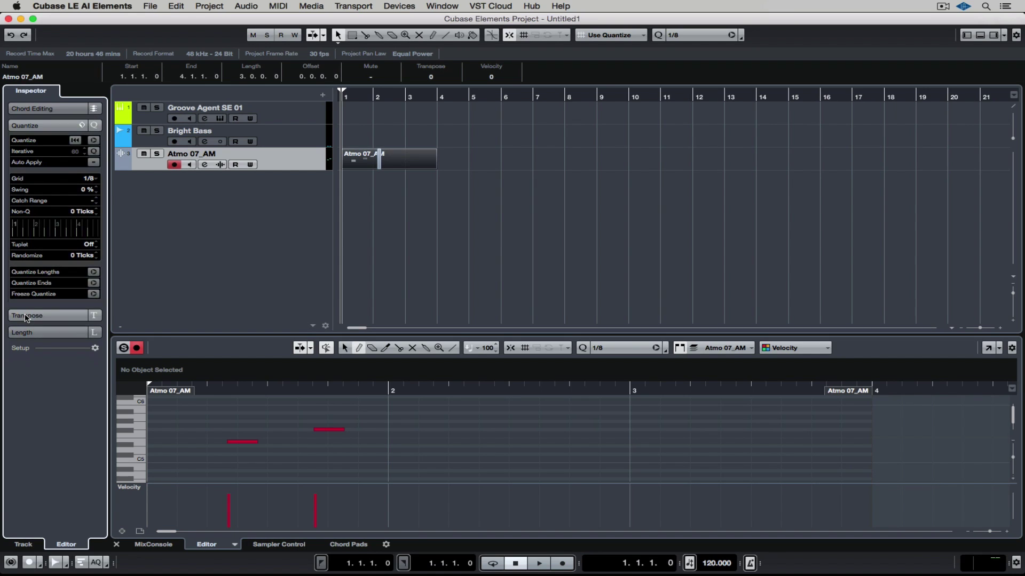
left_click(26, 316)
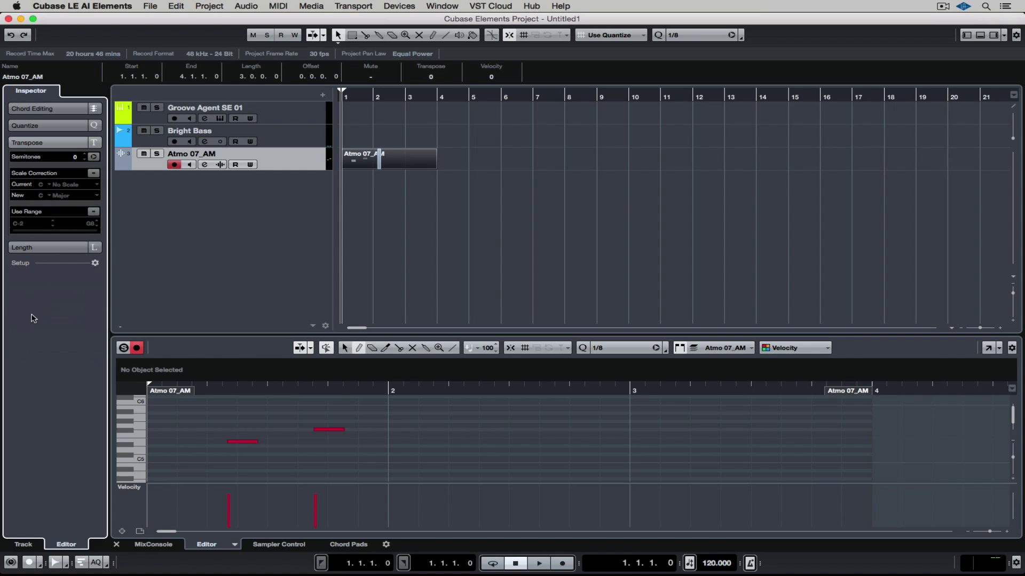
Step: Switch the Inspector to the Track tab with Atmo 07_AM selected
left_click(56, 150)
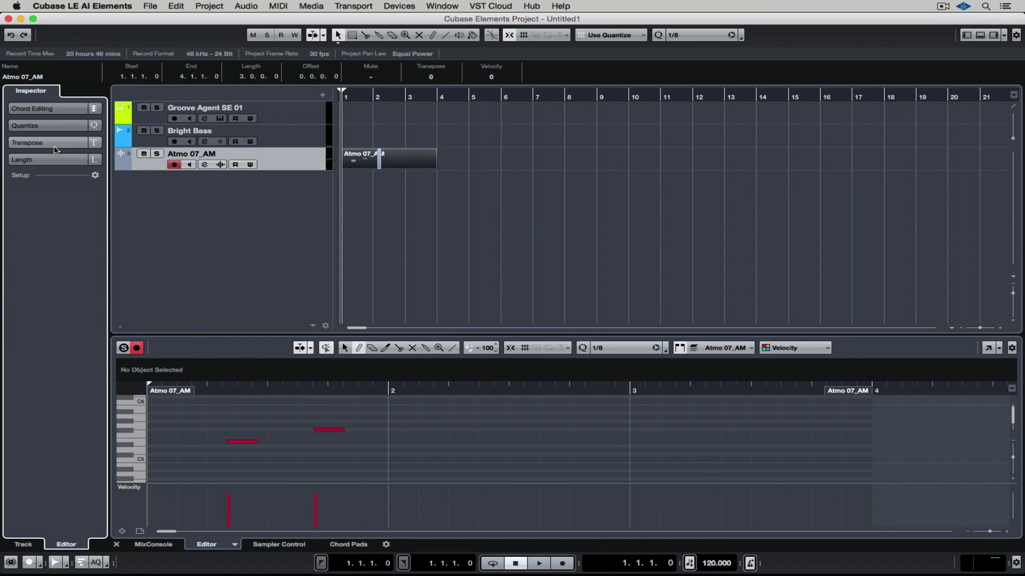
left_click(21, 545)
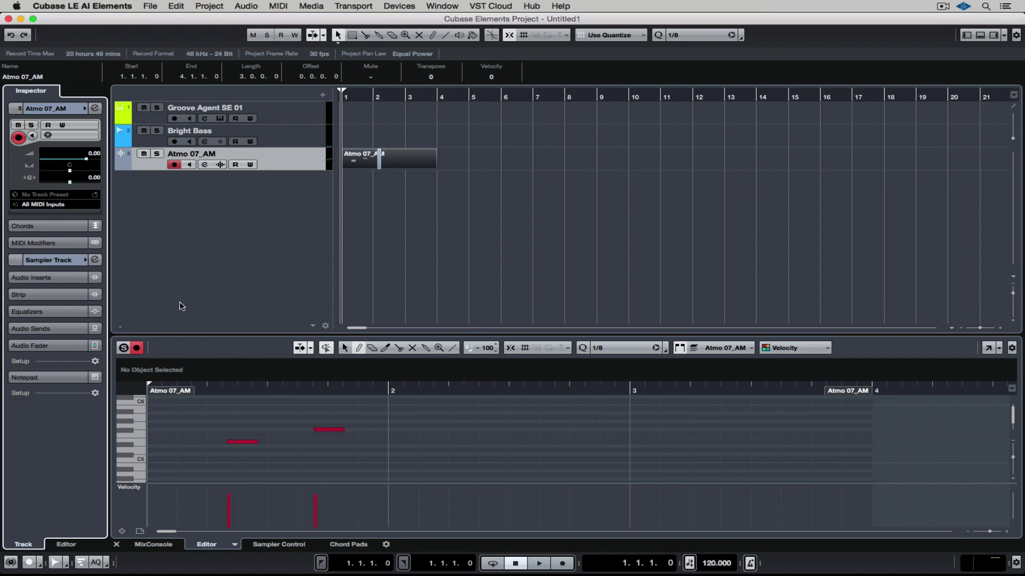
left_click(300, 134)
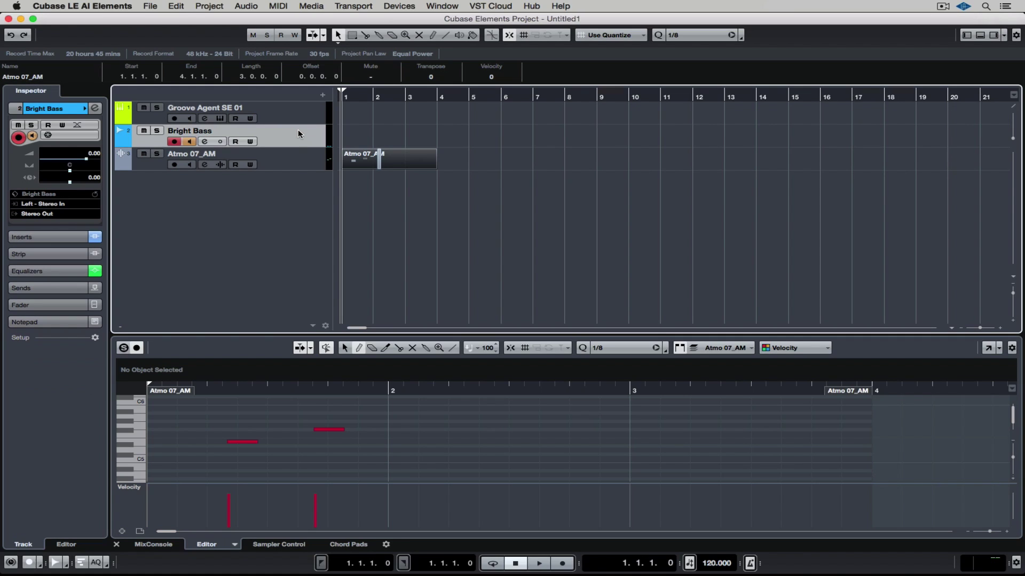
left_click(298, 160)
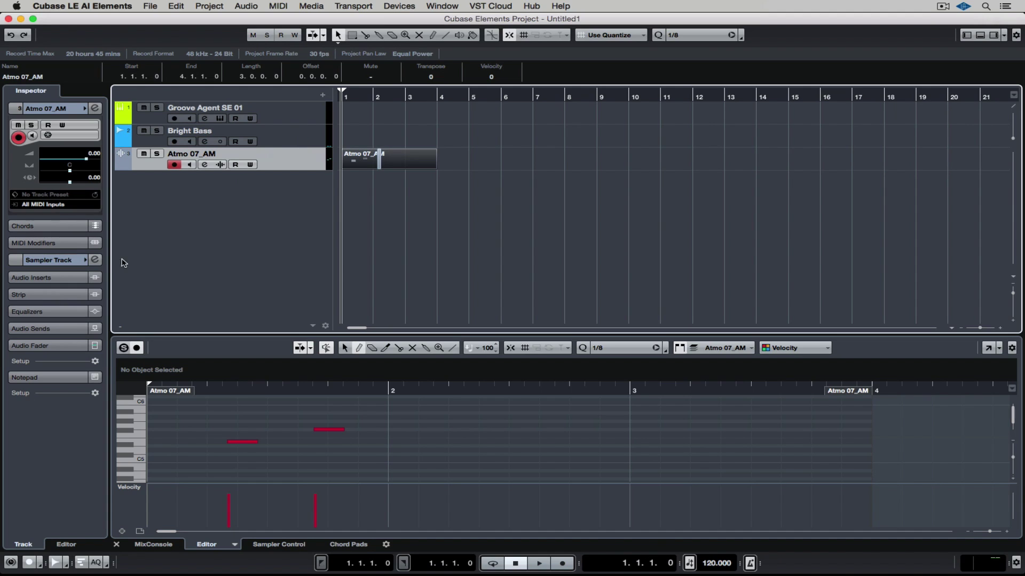
Step: Inspect the Audio Sends and Audio Inserts sections without adding any bus or plug-in
left_click(50, 328)
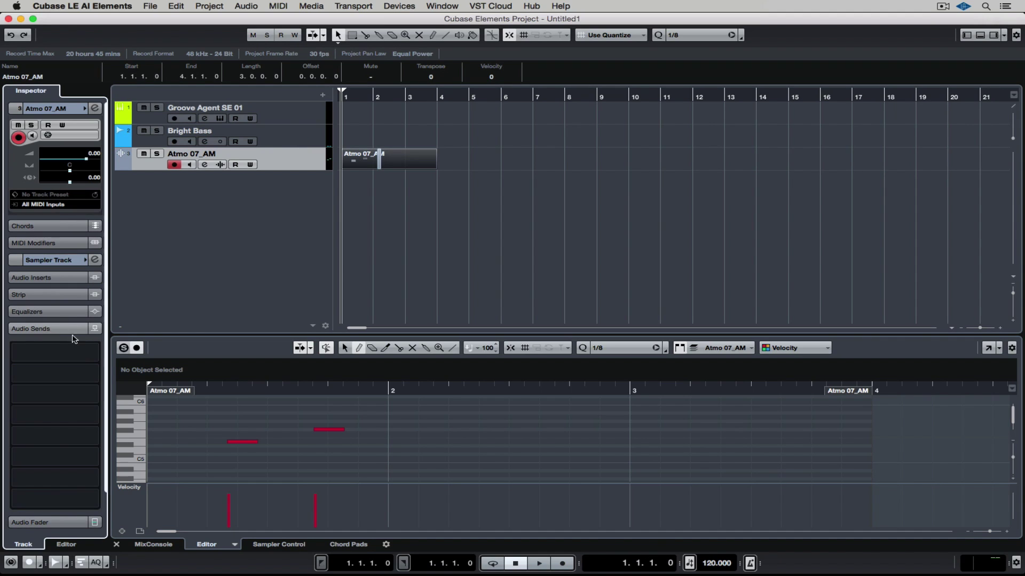
left_click(54, 353)
left_click(149, 302)
left_click(75, 330)
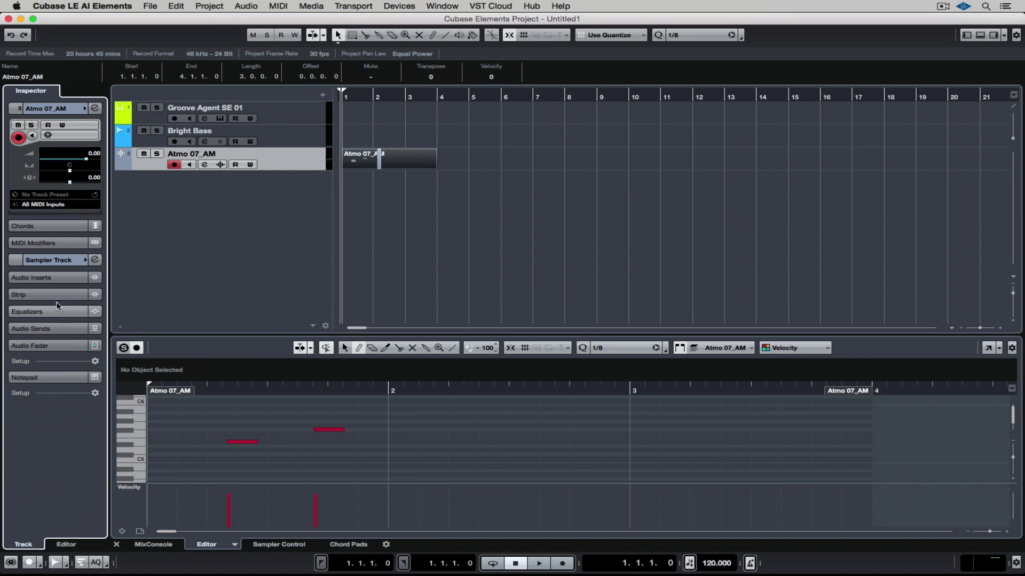
left_click(45, 278)
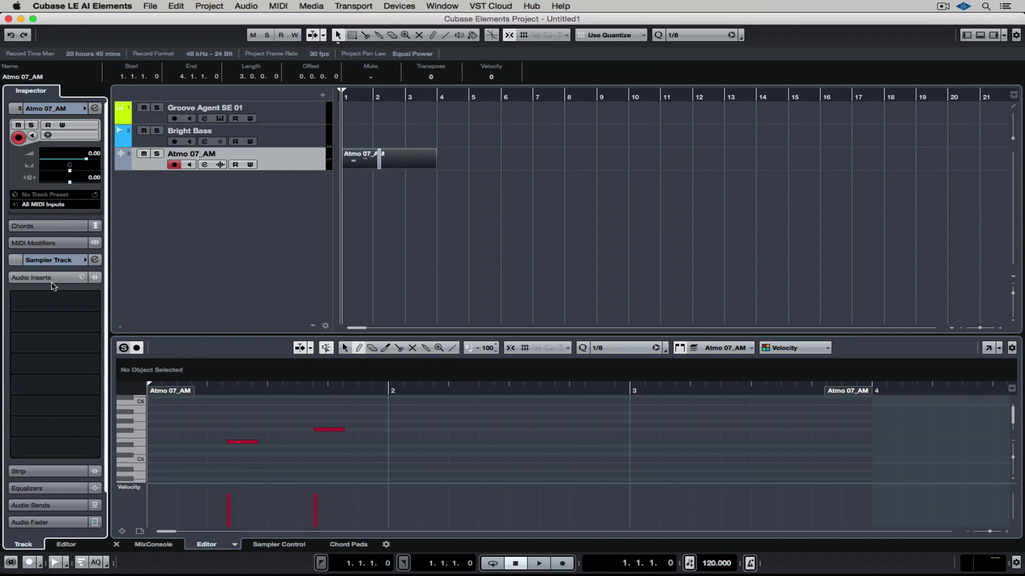
left_click(91, 303)
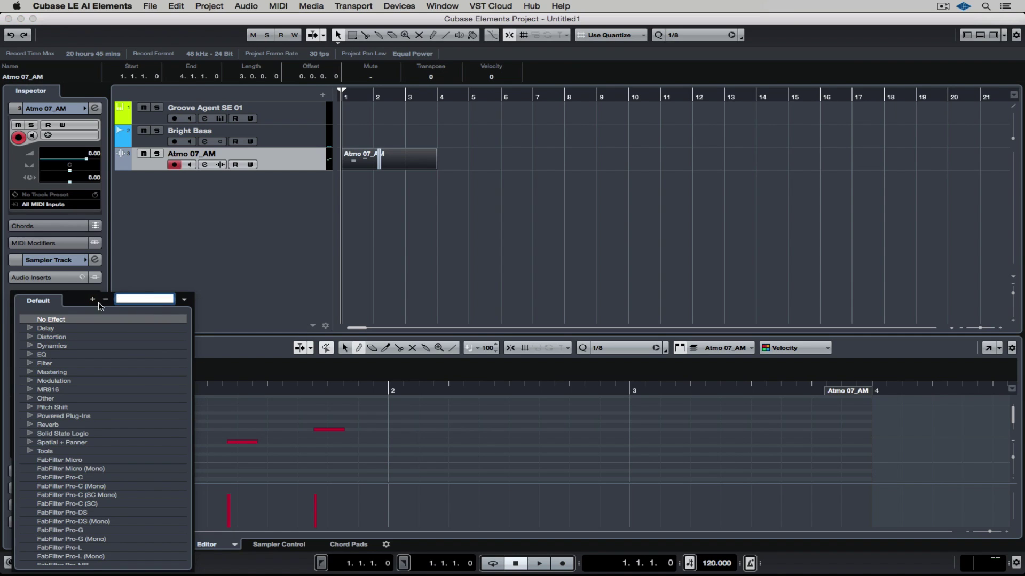
left_click(174, 240)
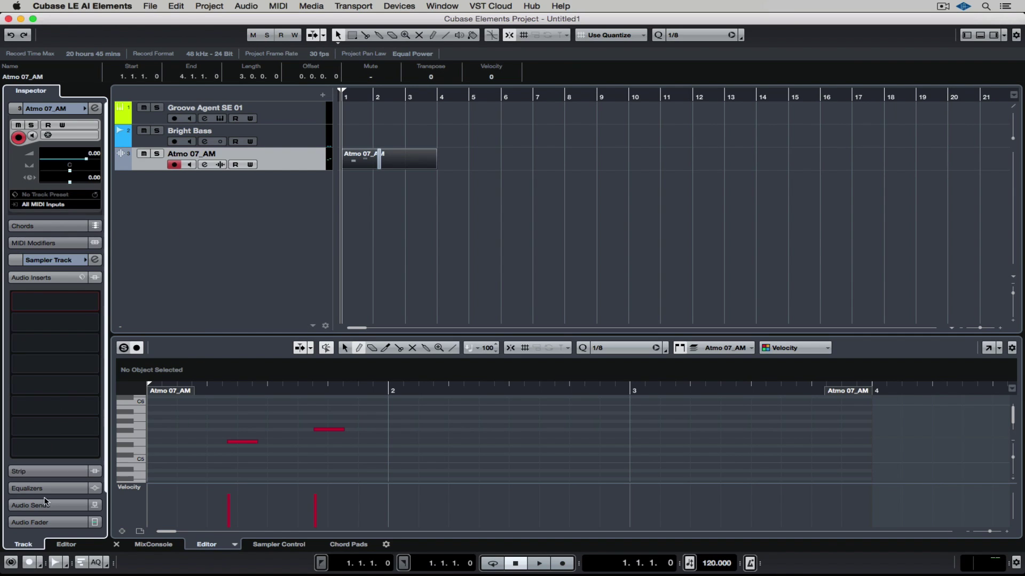
Step: Set the Atmo 07_AM fader to -3.05 dB and pan it left
left_click(46, 523)
mouse_move(42, 414)
left_mouse_down()
mouse_move(37, 435)
mouse_move(38, 415)
left_mouse_up()
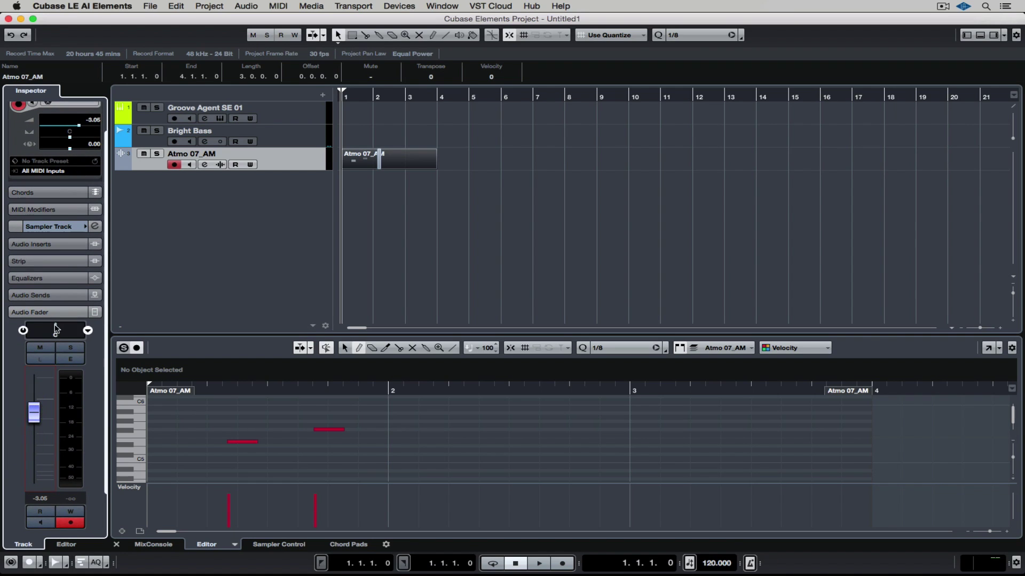
left_click_drag(57, 327, 29, 328)
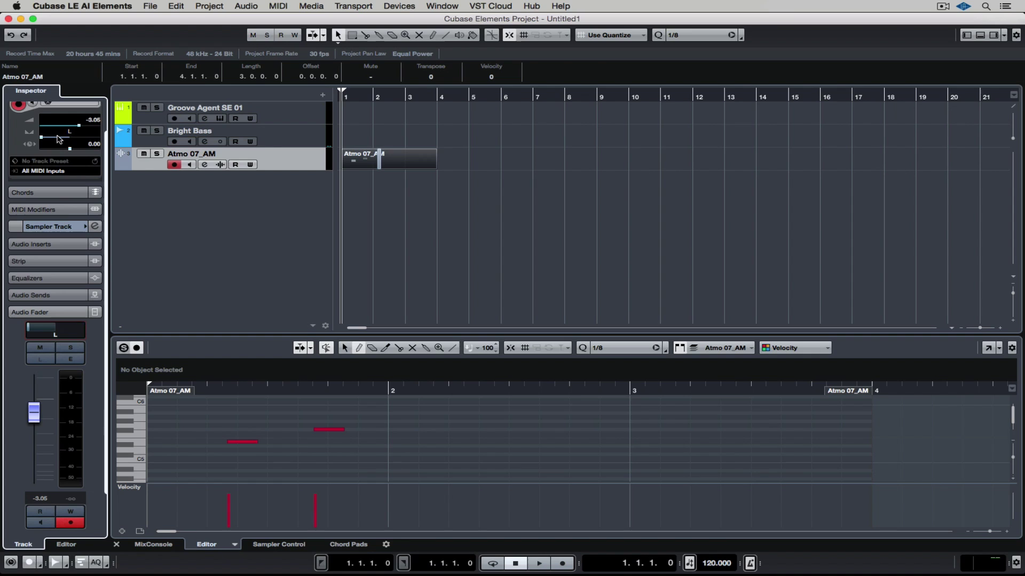
left_click(36, 313)
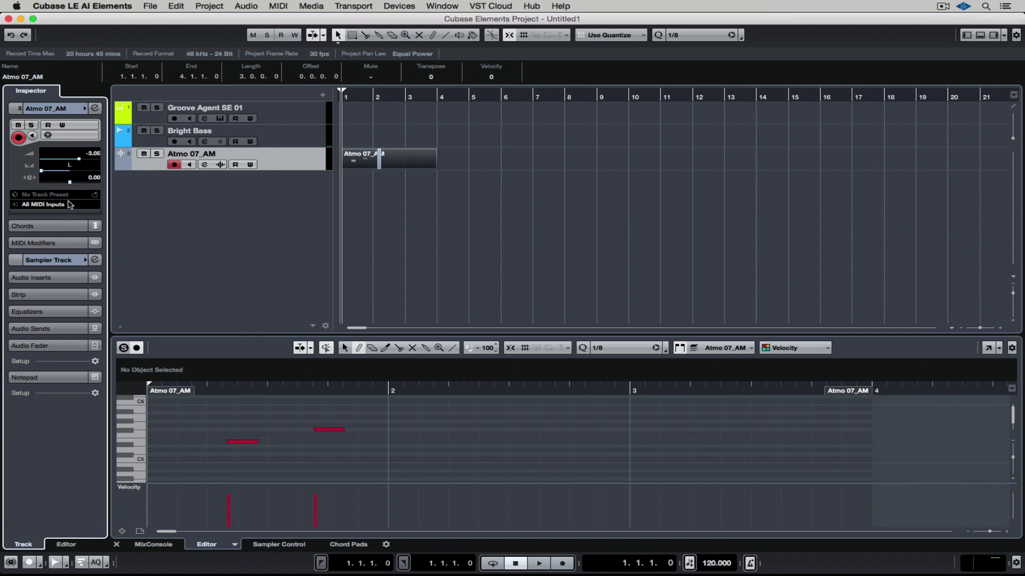
Step: Toggle monitoring off, keep Atmo 07_AM record-enabled, and solo the track
left_click(32, 136)
left_click(33, 136)
left_click(18, 138)
left_click(18, 137)
left_click(33, 125)
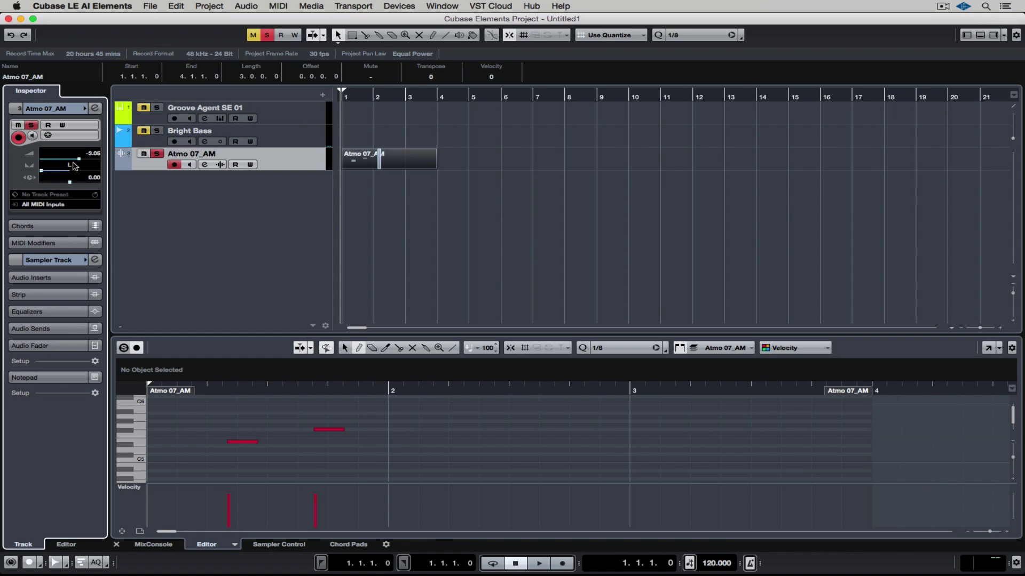
Step: Drag Atmo 07_AM's pan back to centre, then unsolo and unmute the track
left_click_drag(55, 172, 70, 172)
left_click(160, 154)
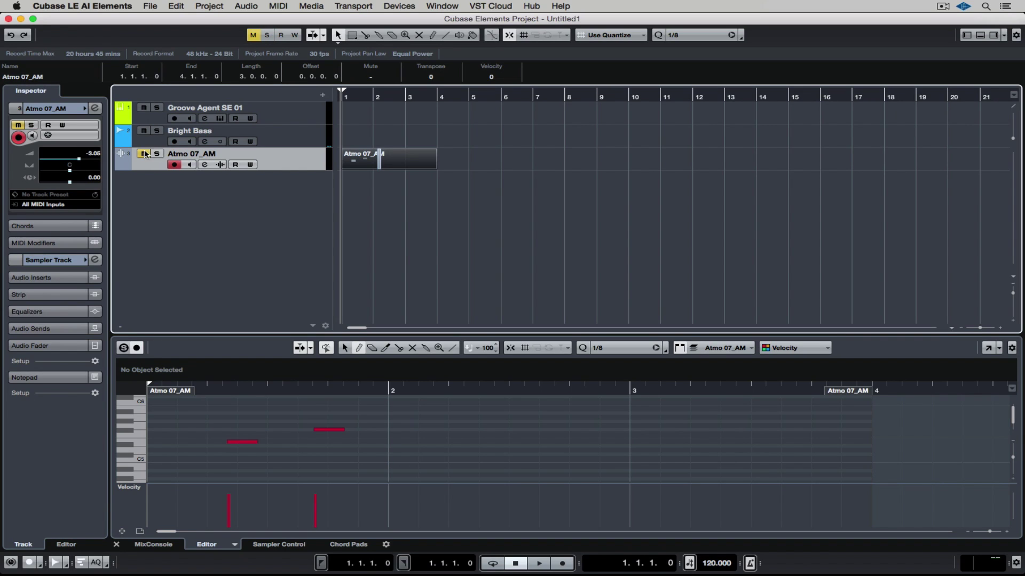
left_click(143, 154)
Step: Open the instrument rack, adjust zoom and track height, then zoom in with H and out with G
key("super+alt+r")
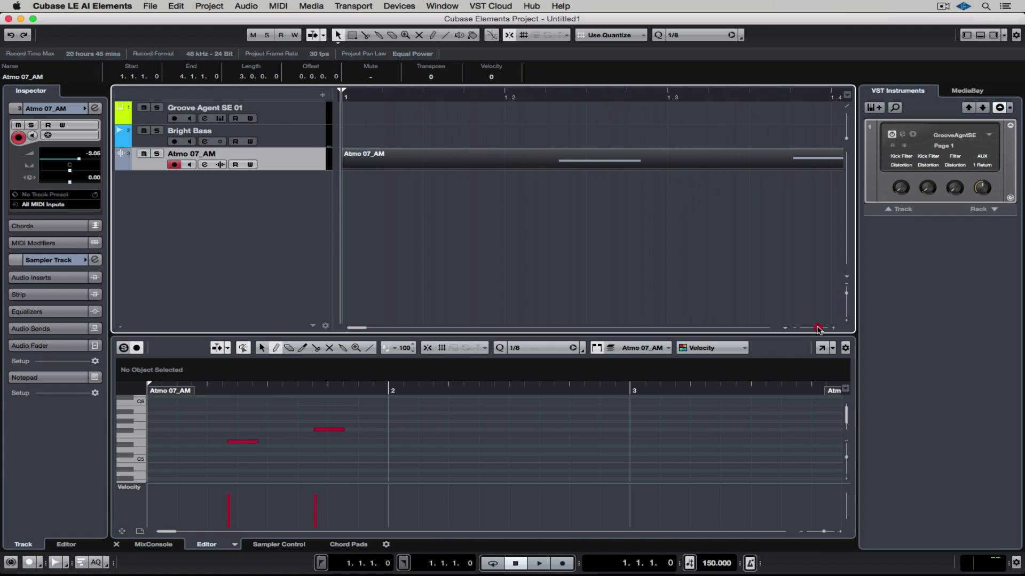
left_click_drag(818, 329, 815, 328)
left_click_drag(847, 296, 848, 296)
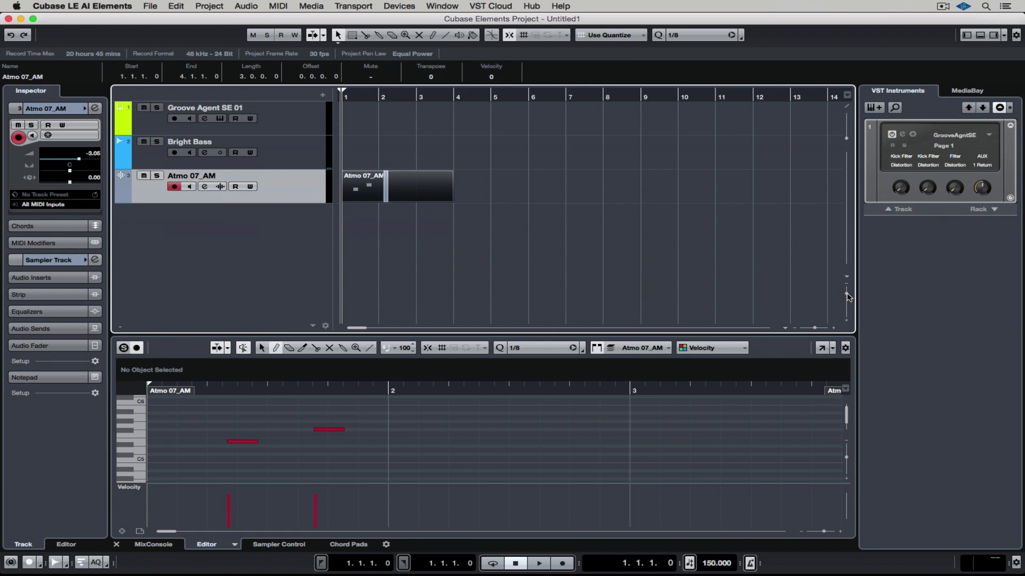
key("h")
key("h")
key("h")
key("h")
key("h")
key("h")
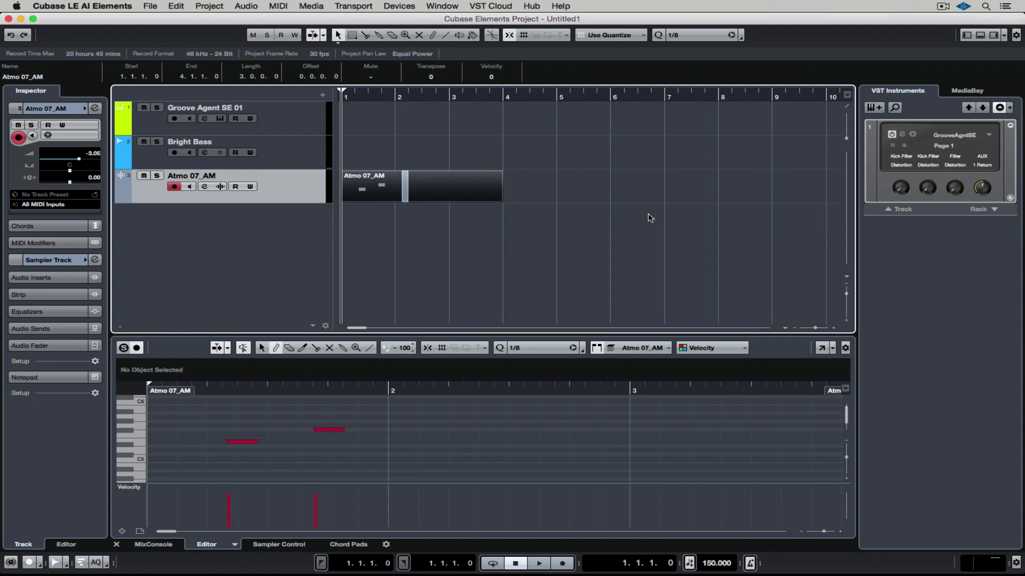
key("g")
key("g")
key("g")
key("g")
key("g")
key("g")
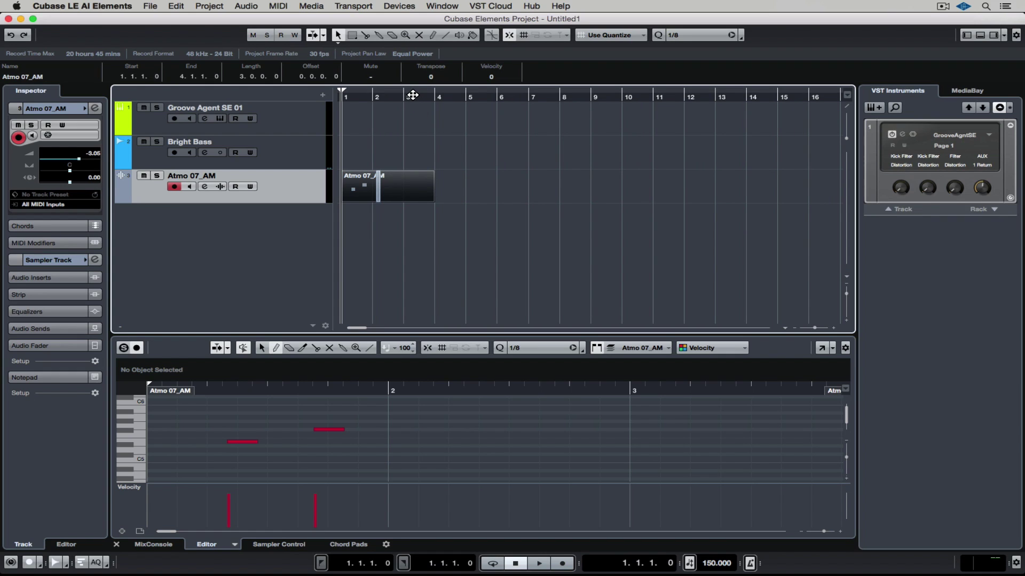
Step: Switch the ruler to Seconds, then back to Bars+Beats
right_click(413, 95)
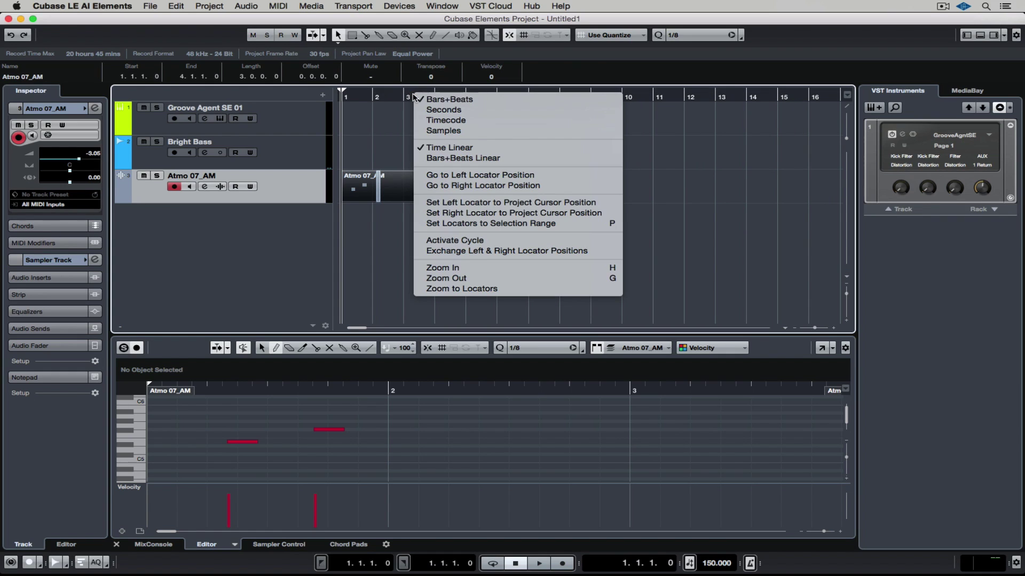
left_click(441, 110)
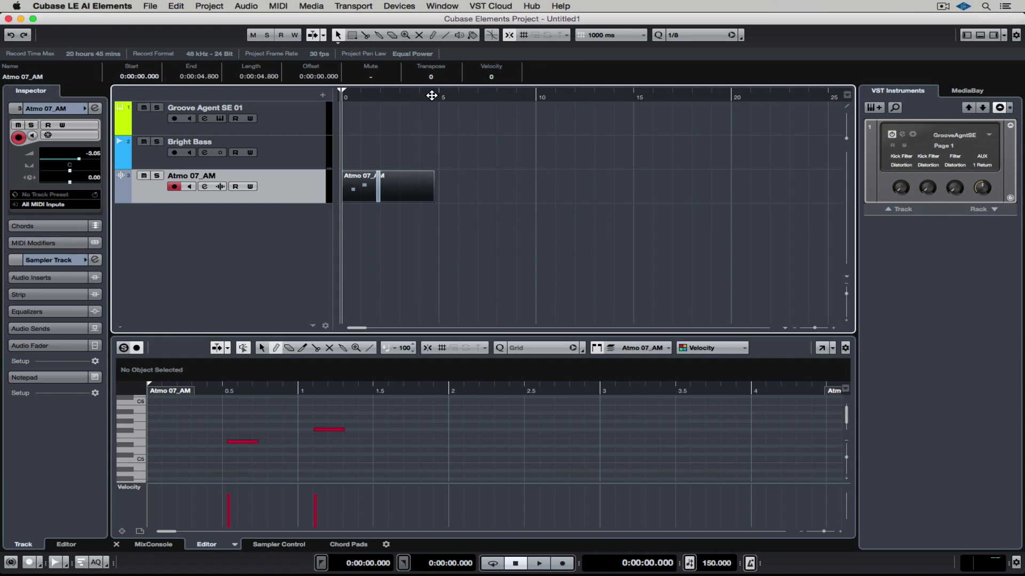
right_click(430, 95)
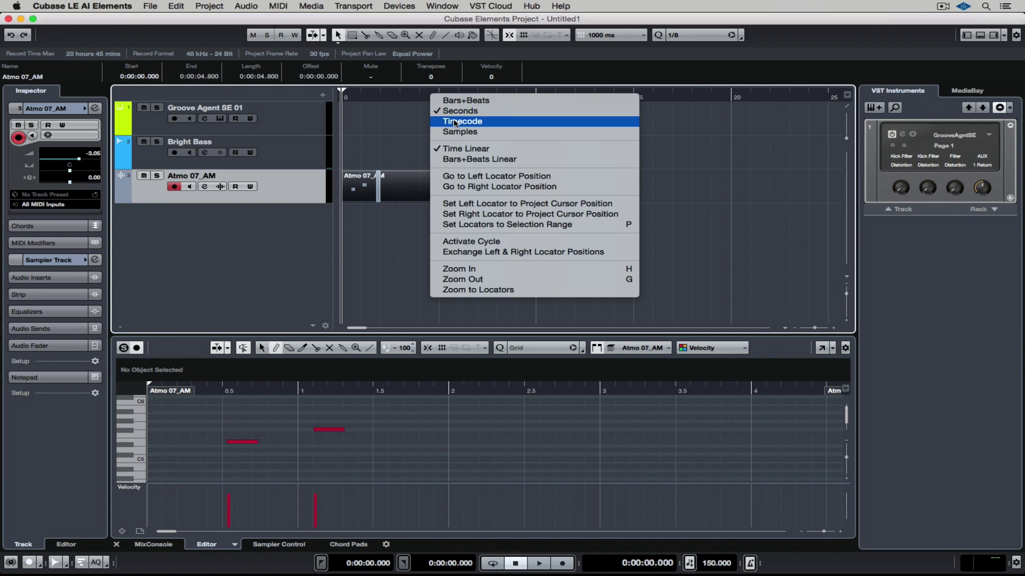
left_click(456, 100)
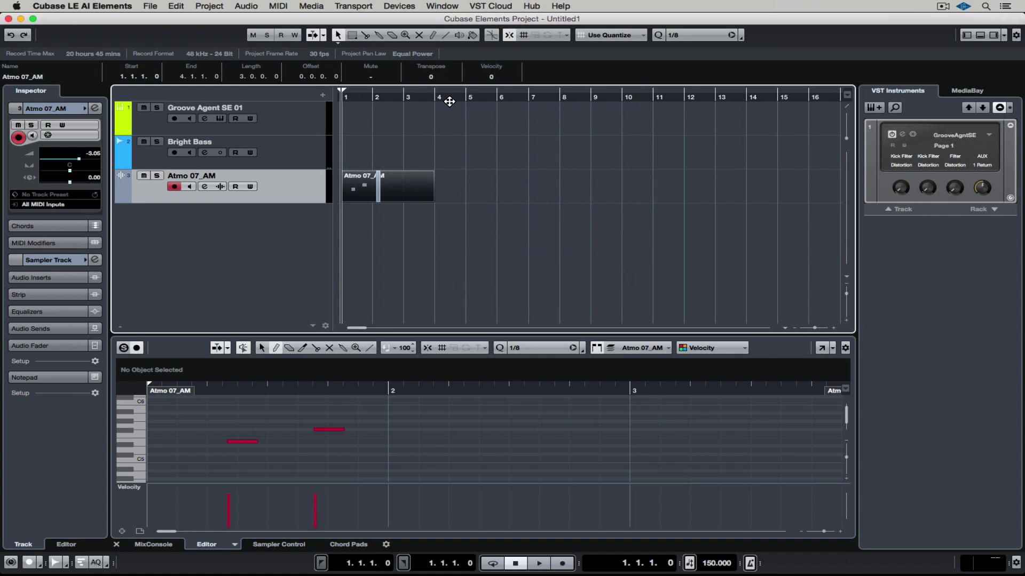
Step: Move the project cursor through bars 3 and 5, settling at bar 1 beat 3
left_click(418, 98)
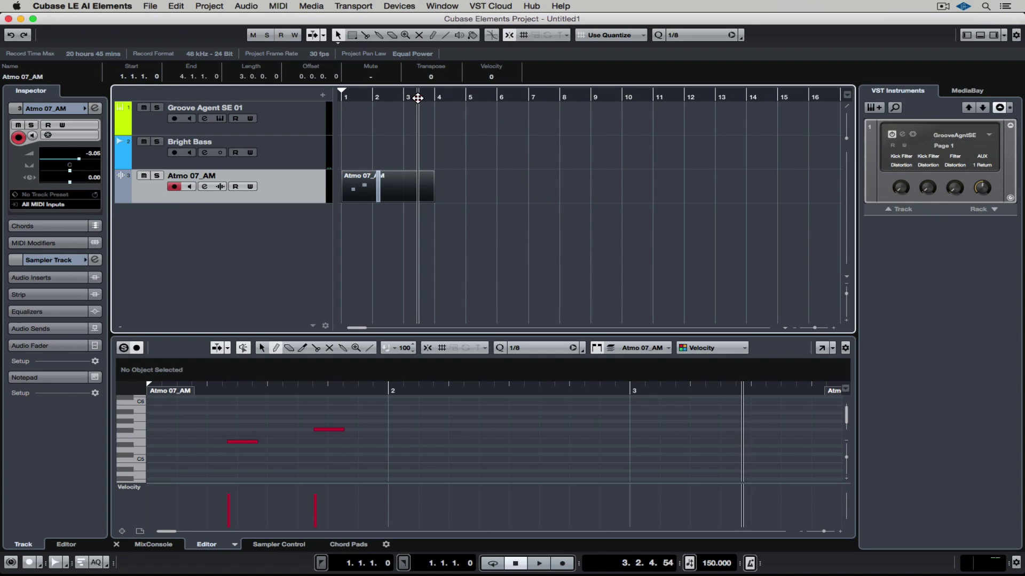
left_click(473, 98)
left_click(542, 98)
left_click(362, 102)
mouse_move(361, 102)
left_mouse_down()
mouse_move(361, 166)
mouse_move(362, 132)
left_mouse_up()
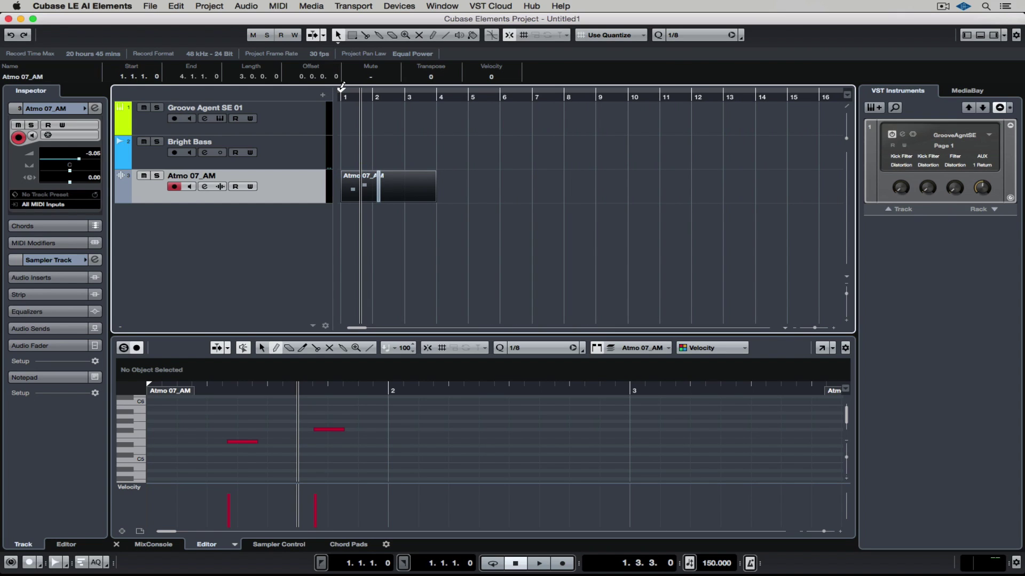
Step: Set locators from bar 1, disable Snap, and freely stretch Atmo 07_AM's end to 4.2.2.103
left_click_drag(342, 86, 438, 88)
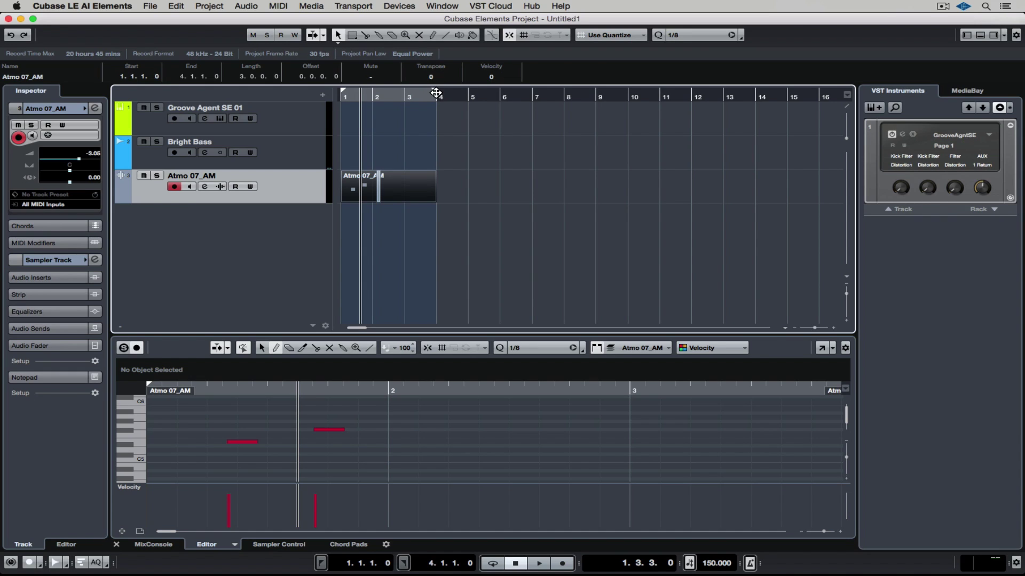
key("h")
key("h")
key("h")
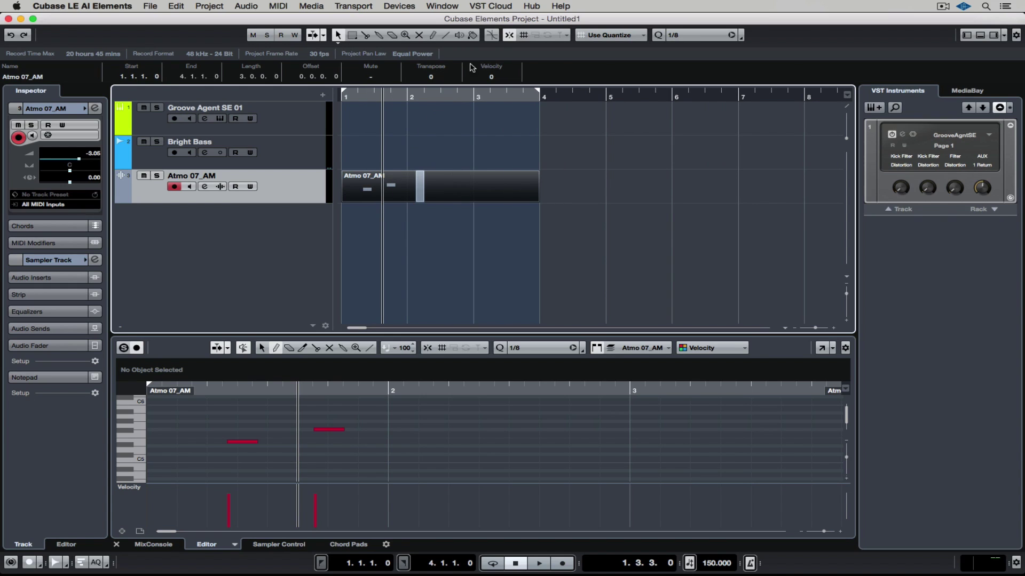
left_click(509, 35)
left_click_drag(537, 91, 511, 94)
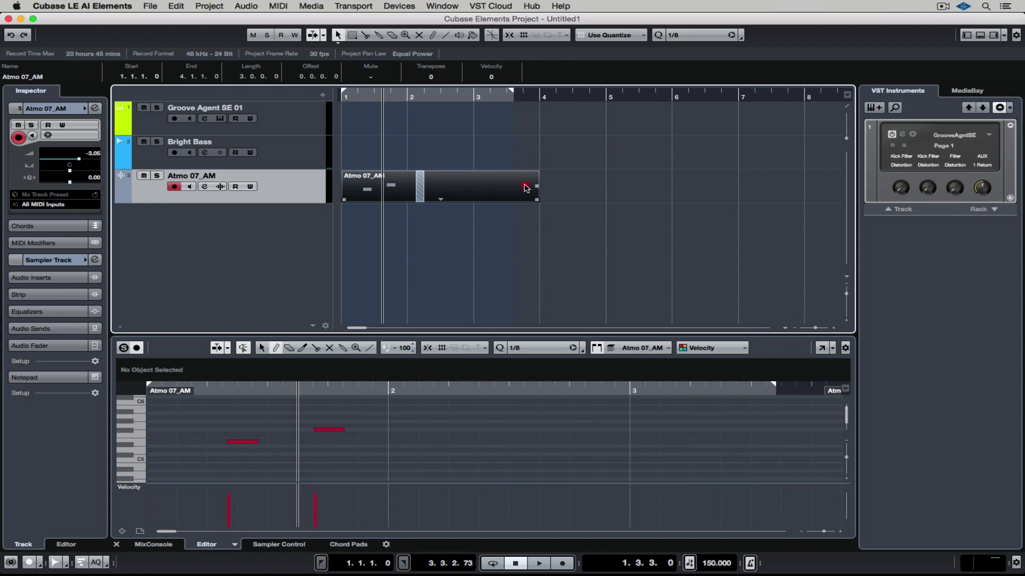
left_click_drag(534, 198, 562, 199)
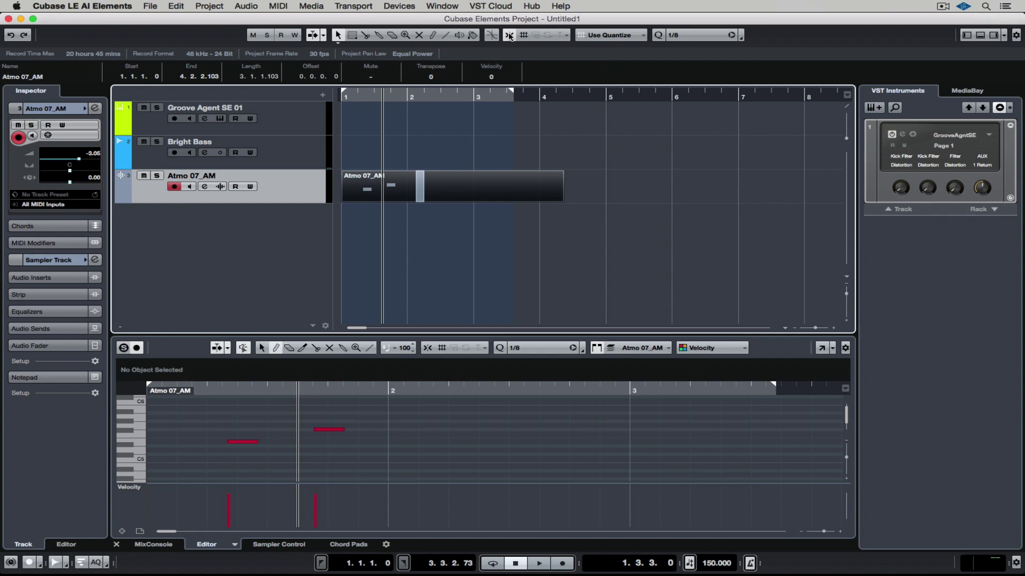
Step: Set Snap Type to Bar and snap the right locator and Atmo 07_AM's end to bar lines
left_click(592, 37)
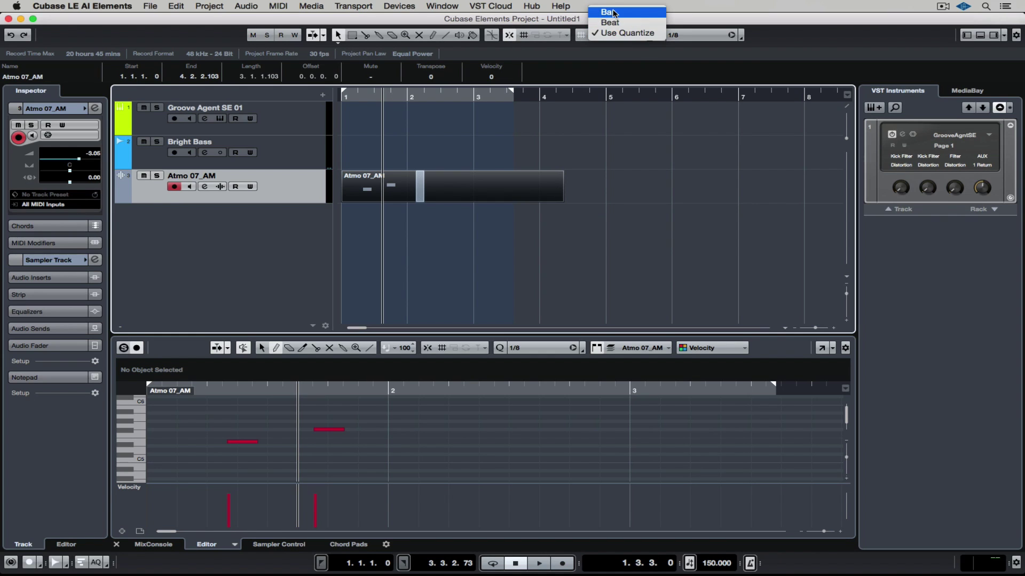
left_click(584, 45)
left_click_drag(510, 90, 666, 91)
left_click_drag(562, 200, 670, 201)
Step: Switch Snap Type to Beat and resize Atmo 07_AM in beat steps, ending it at 6.1.1.0
left_click(597, 35)
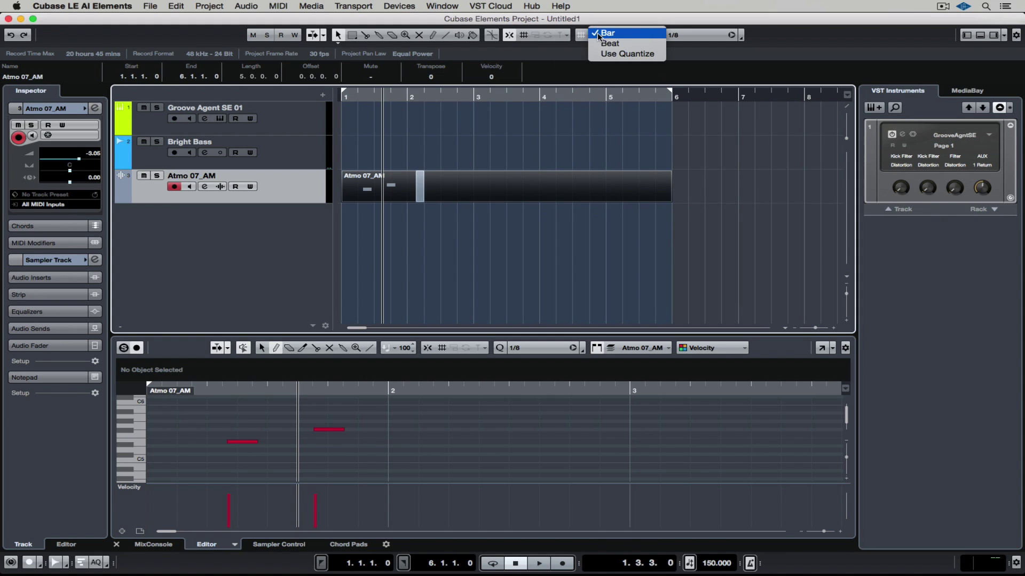
left_click(600, 43)
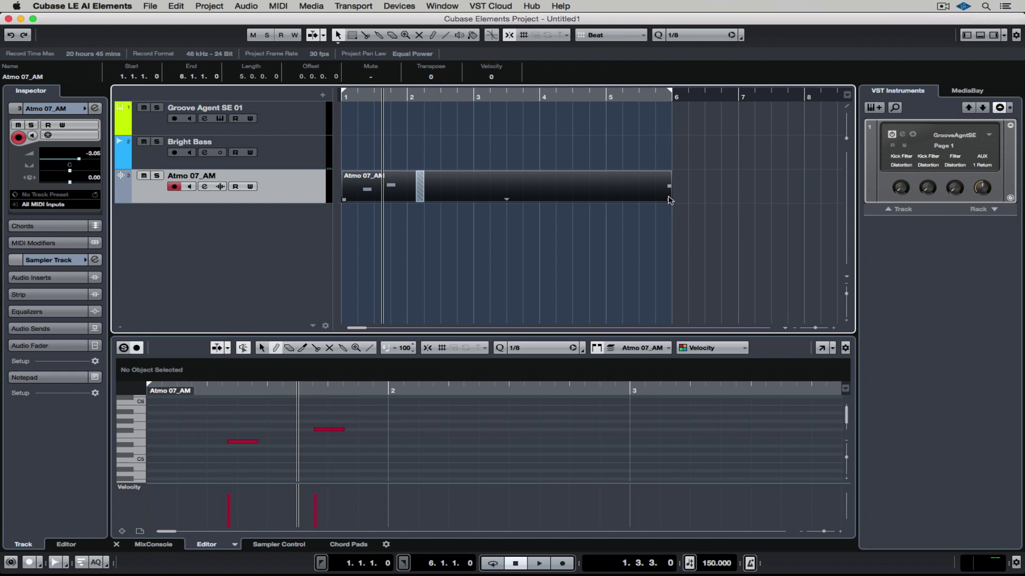
left_click_drag(670, 200, 606, 201)
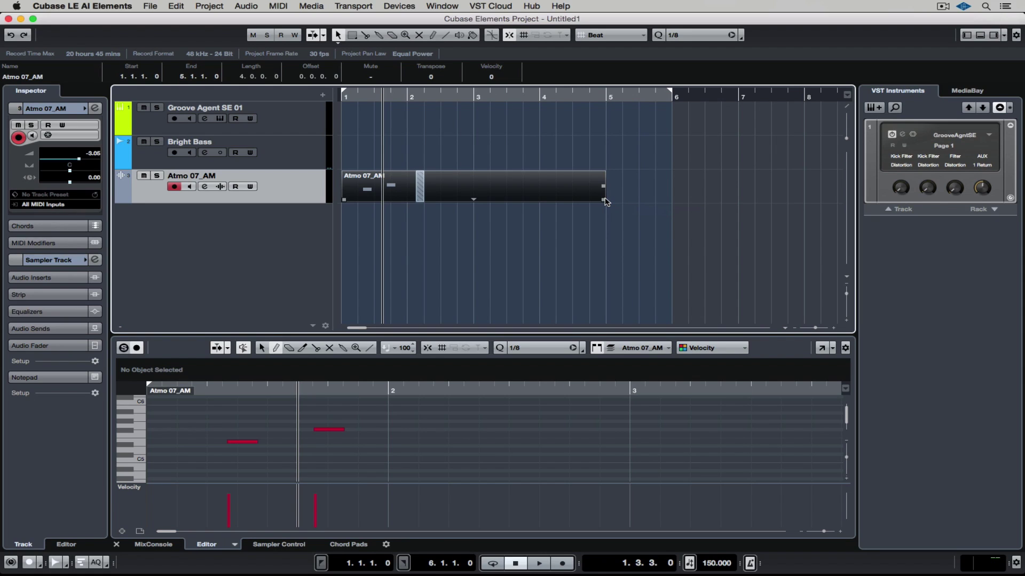
left_click_drag(604, 199, 671, 198)
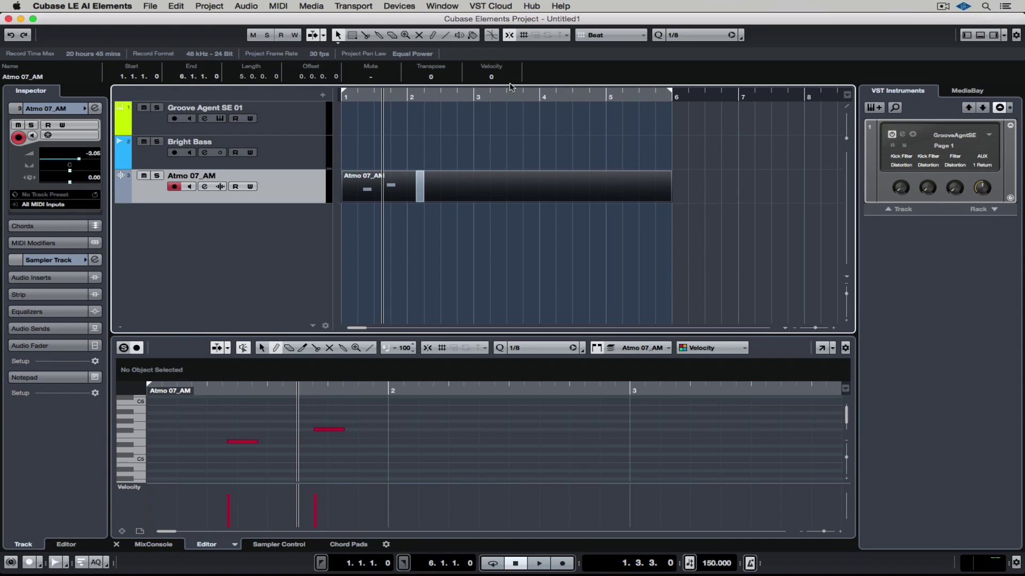
mouse_move(505, 92)
left_mouse_down()
mouse_move(570, 93)
mouse_move(498, 100)
left_mouse_up()
Step: Enable Cycle and play from near bar 5 beat 4 to hear playback wrap back to bar 1
left_click(493, 564)
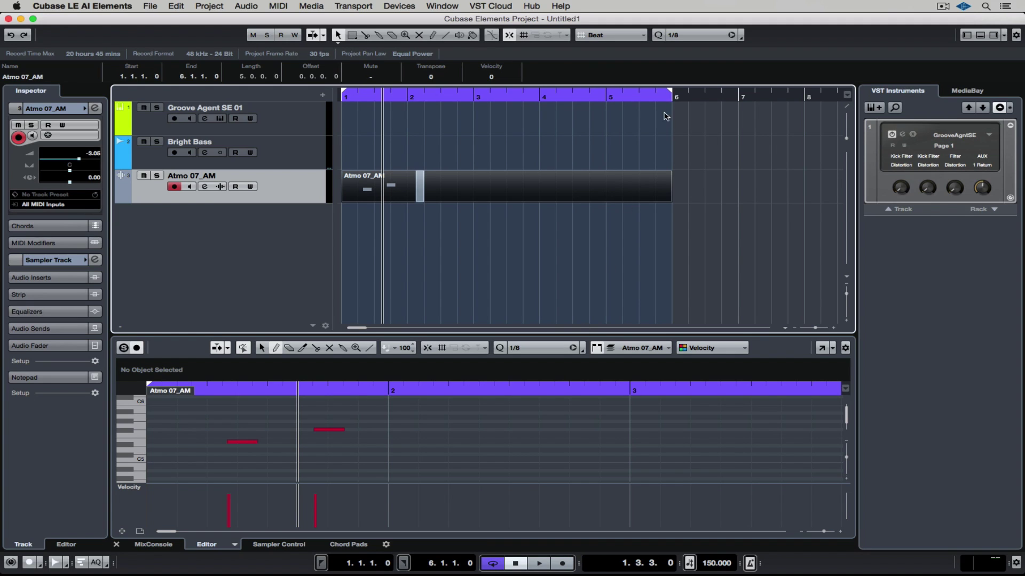
left_click(655, 98)
key("space")
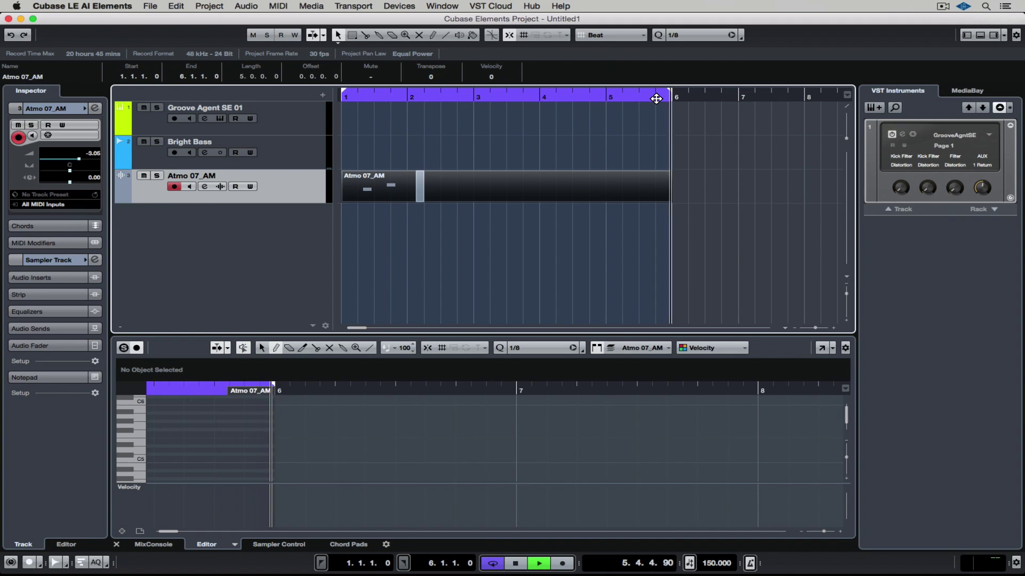
key("space")
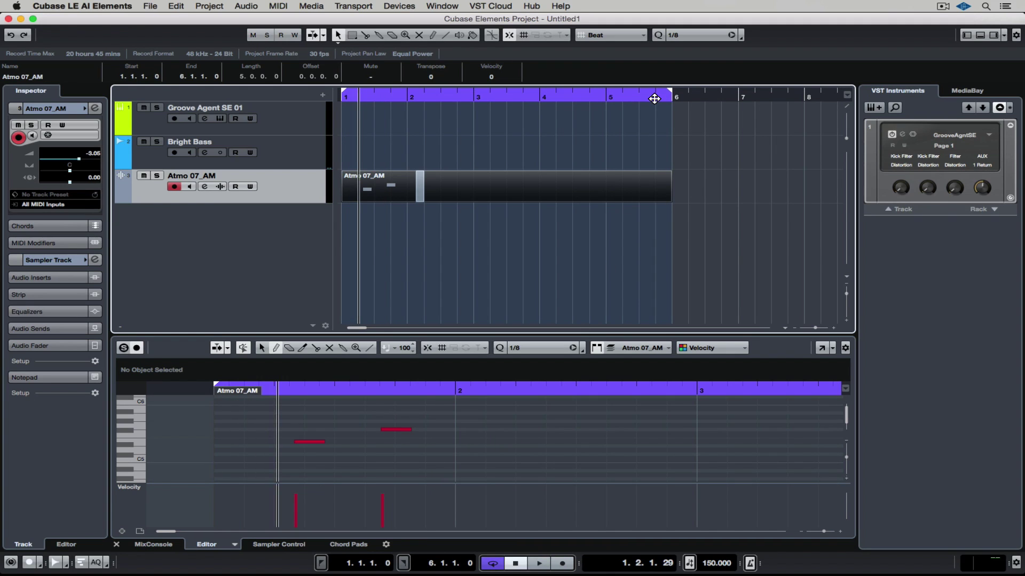
left_click(655, 98)
key("space")
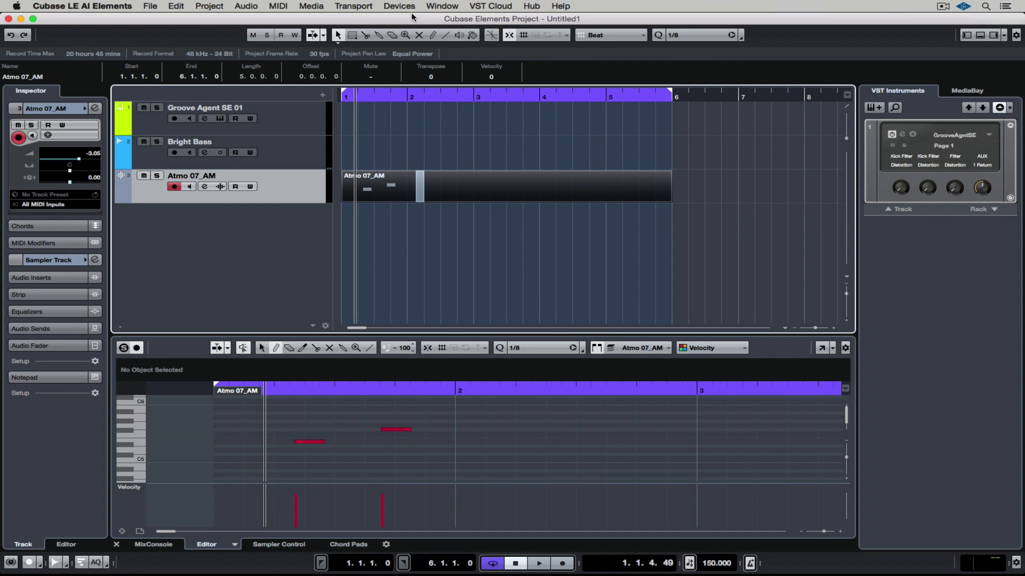
Step: Save the Untitled1 project through File > Save under the name 'MY CUBASE PROJECT'
left_click(154, 5)
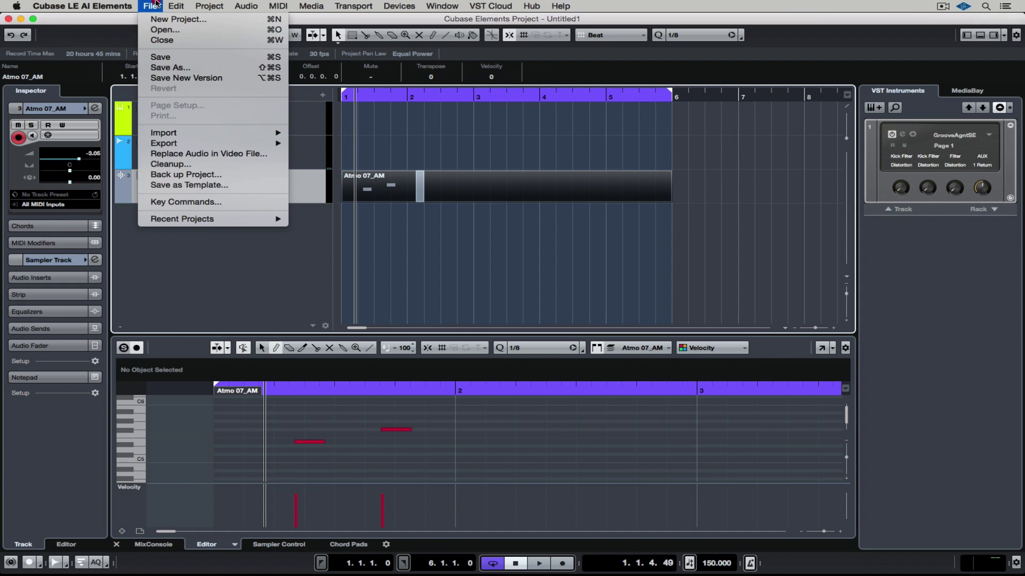
left_click(158, 58)
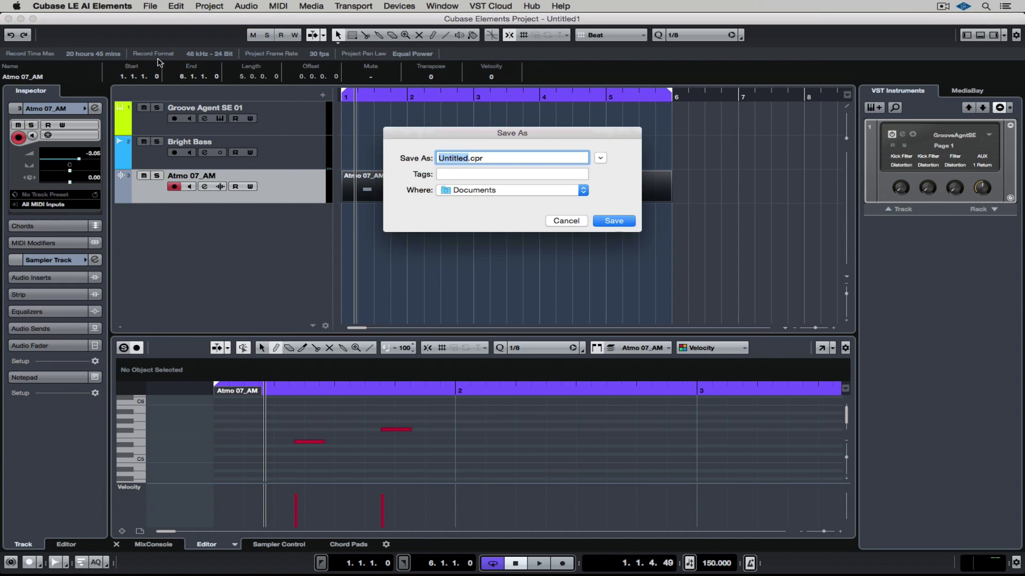
type("MY CUBASE PROJECT")
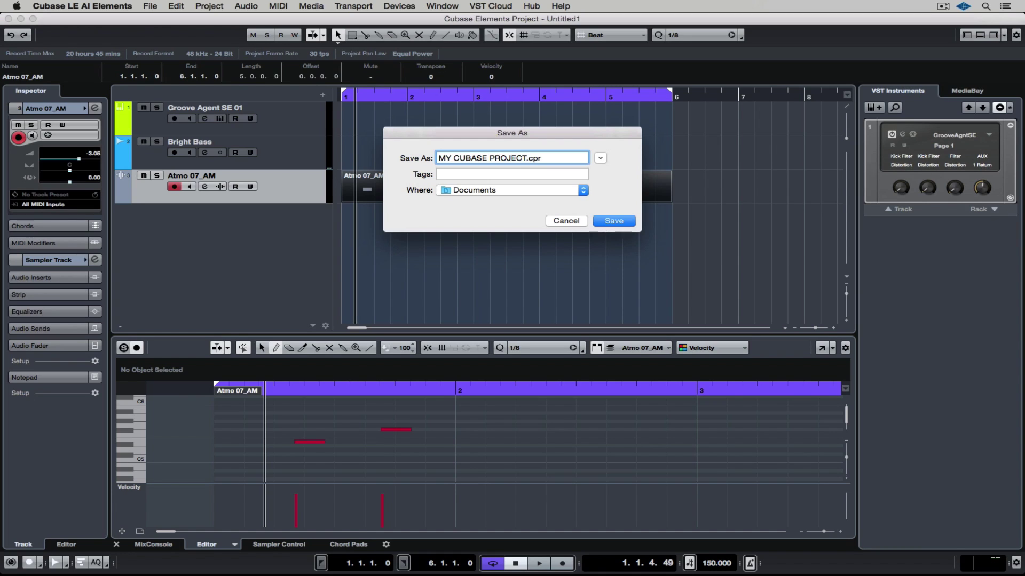
key("Return")
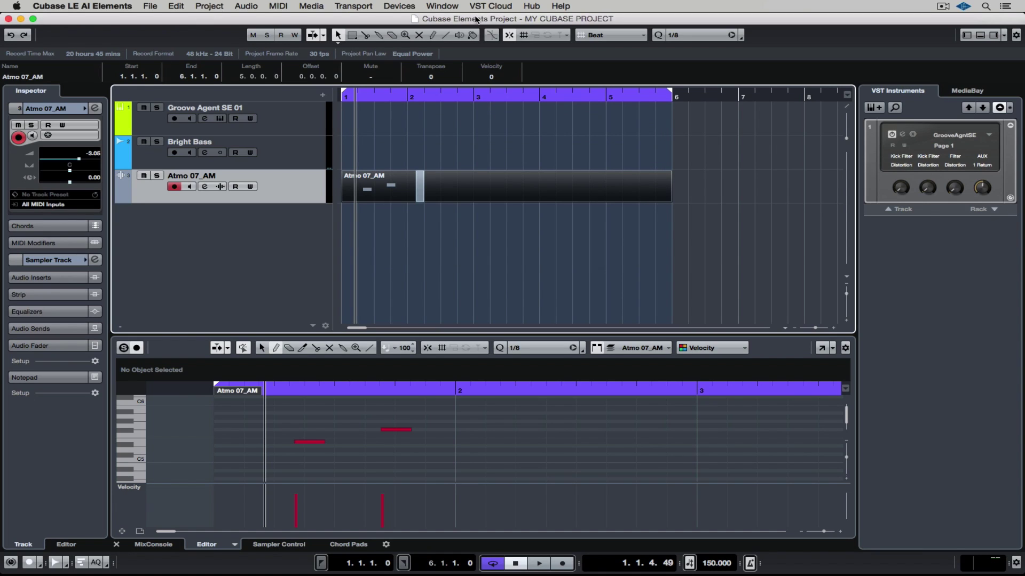